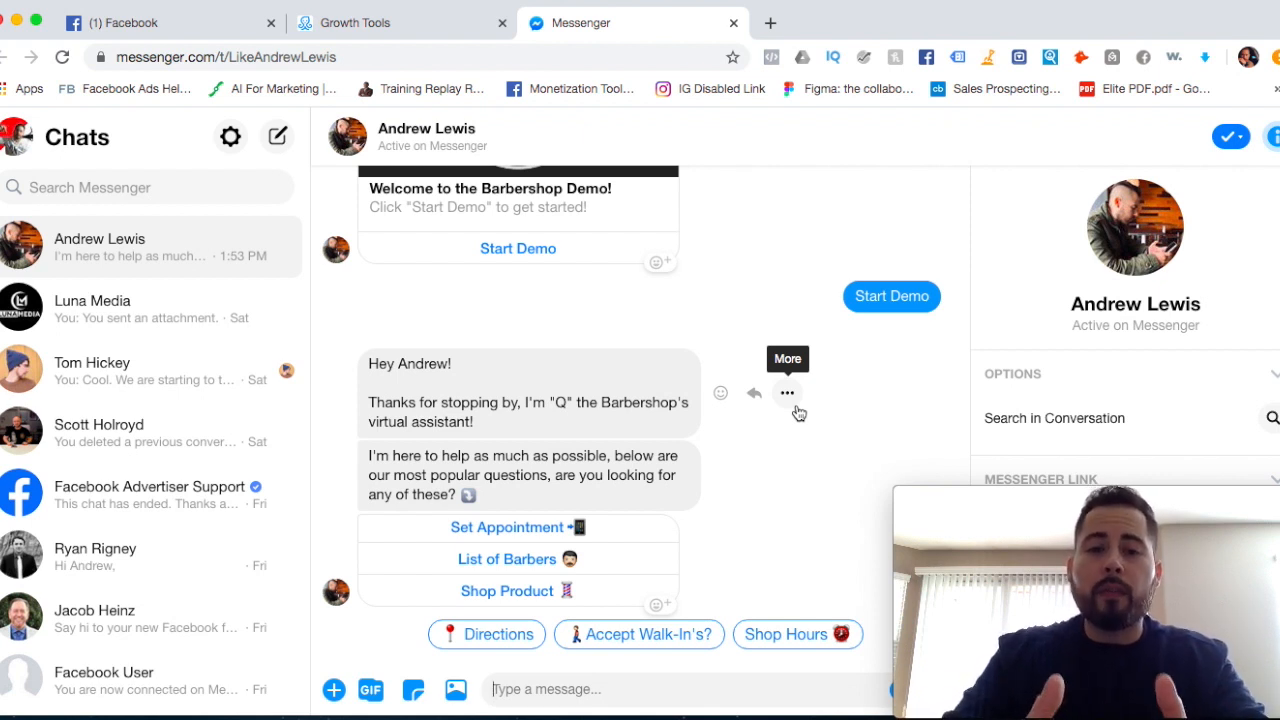
Walk through the barbershop bot demo in Messenger: Set Appointment, List of Barbers, an appointment booking, Shop Product, Directions and Main Menu.
click(566, 533)
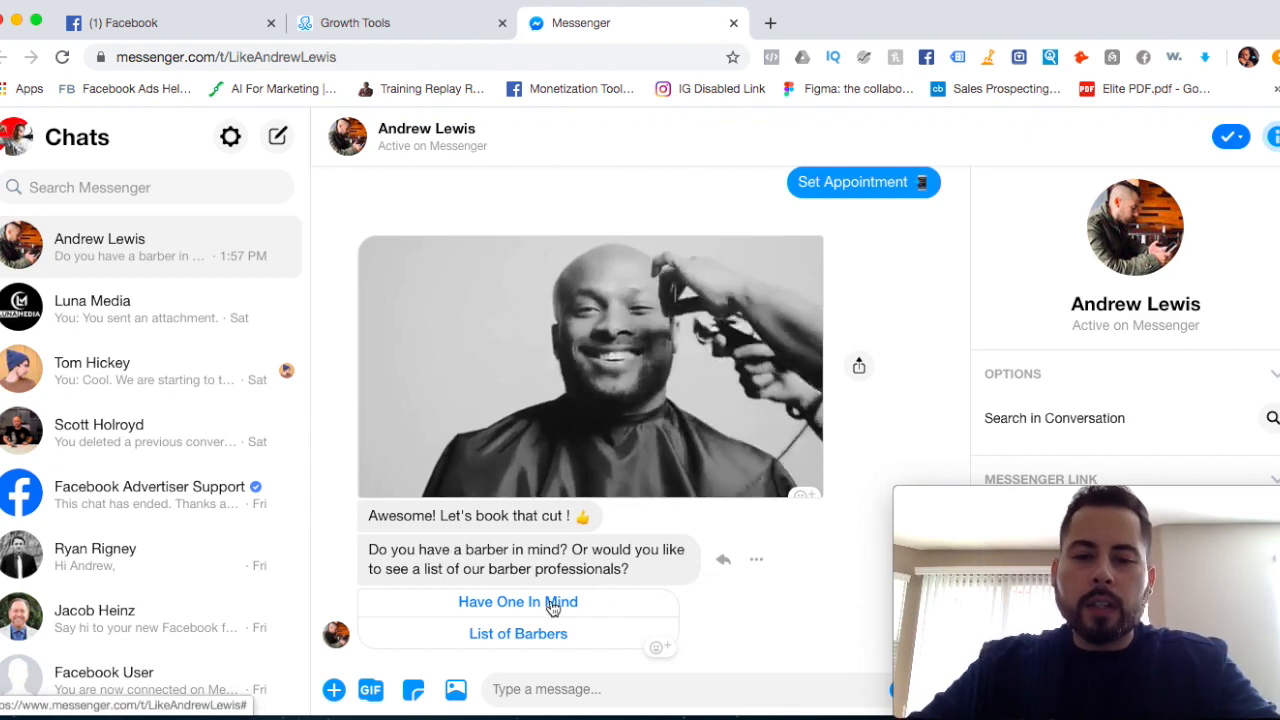
click(540, 637)
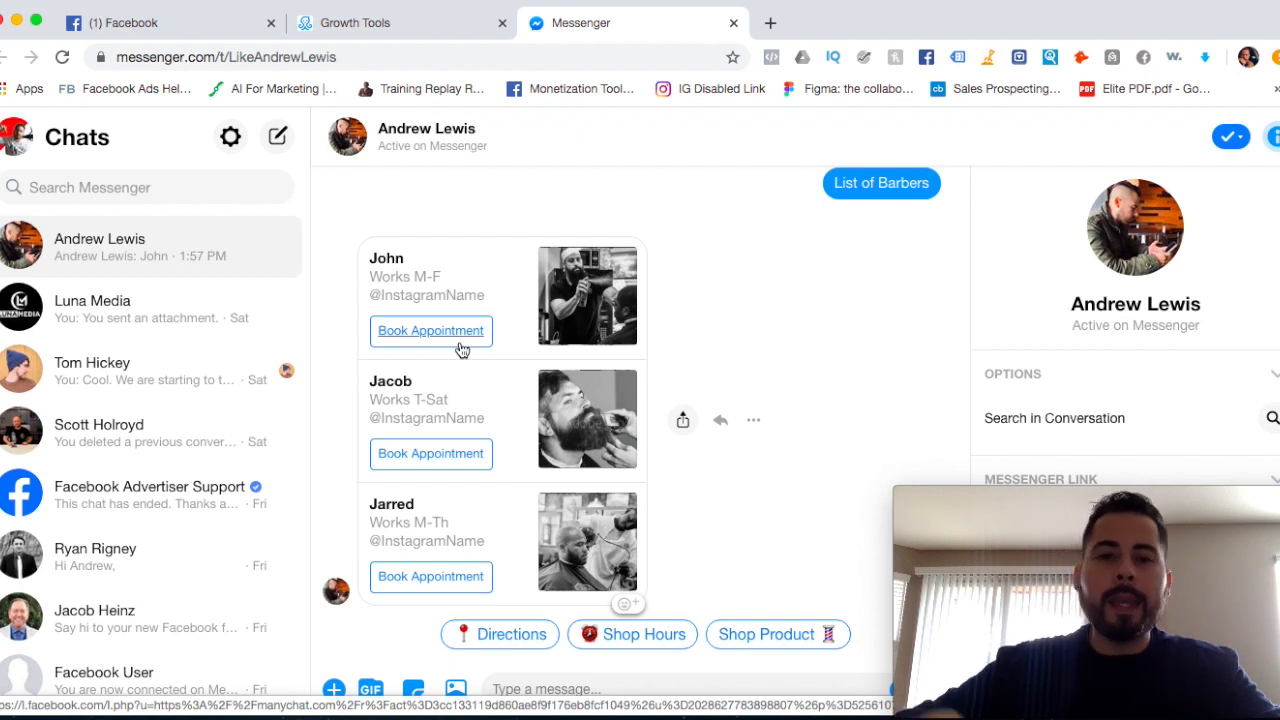
click(460, 340)
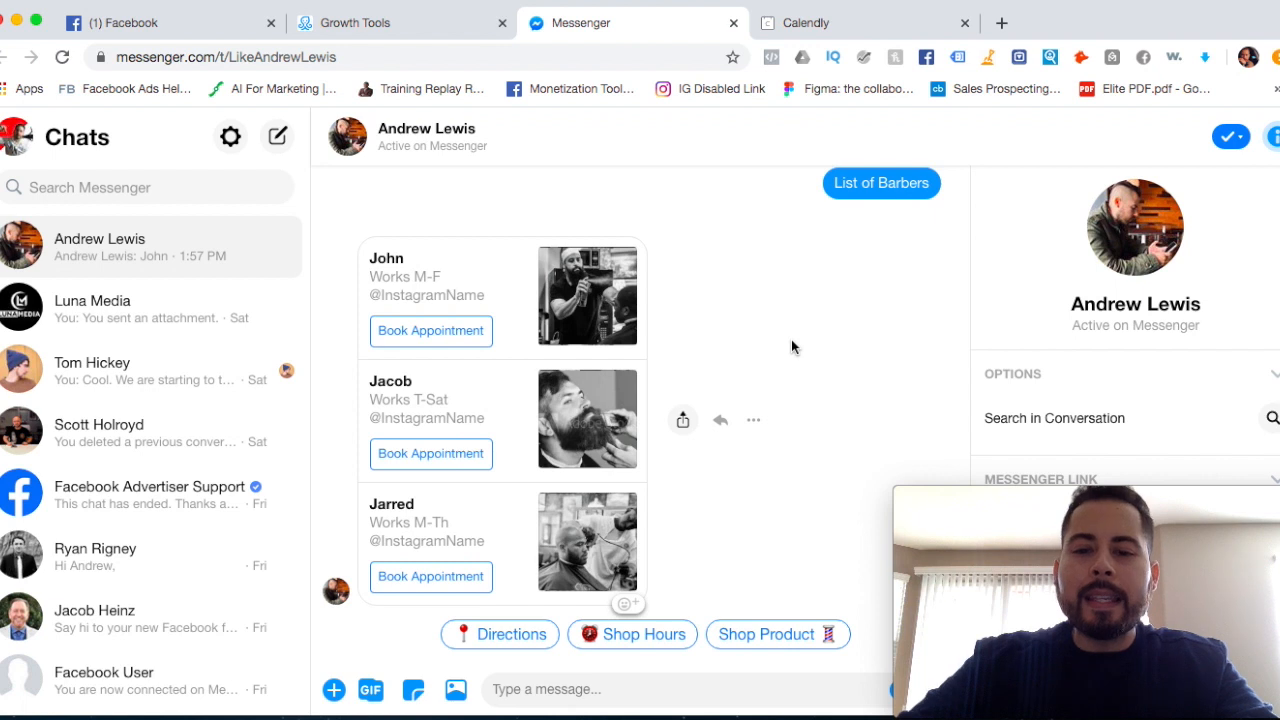
click(755, 635)
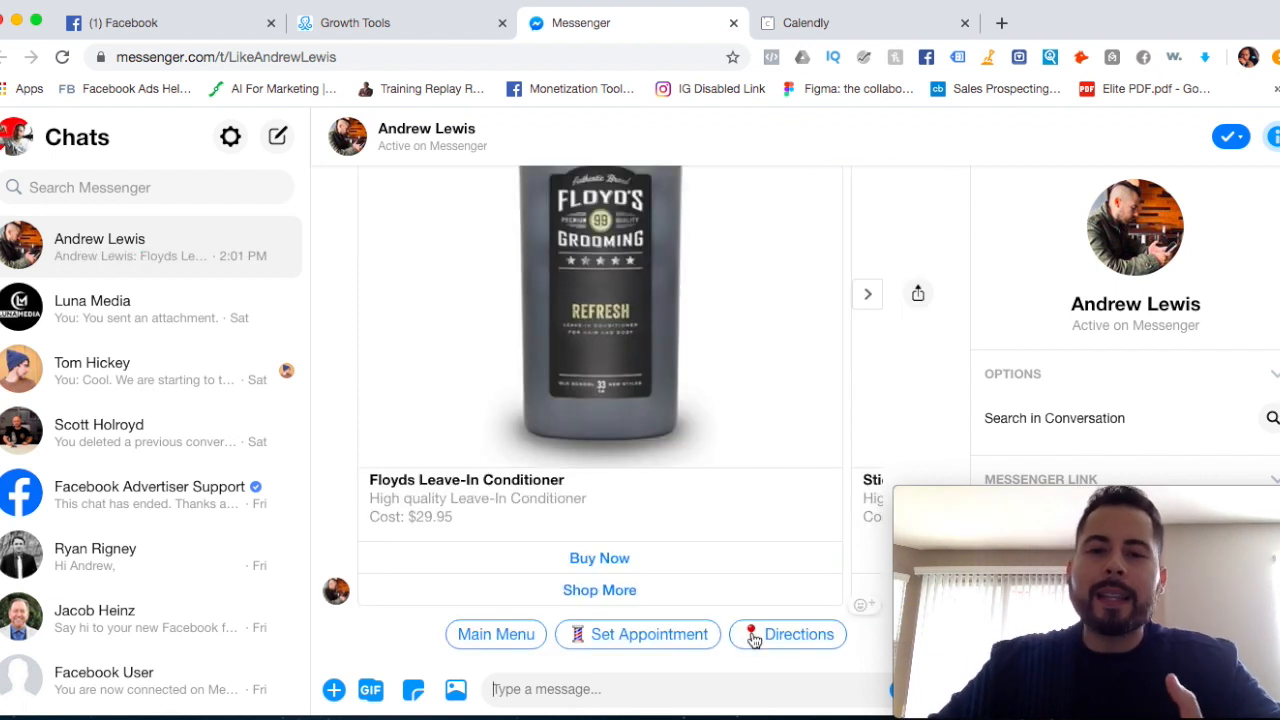
scroll(752, 565, up, 2)
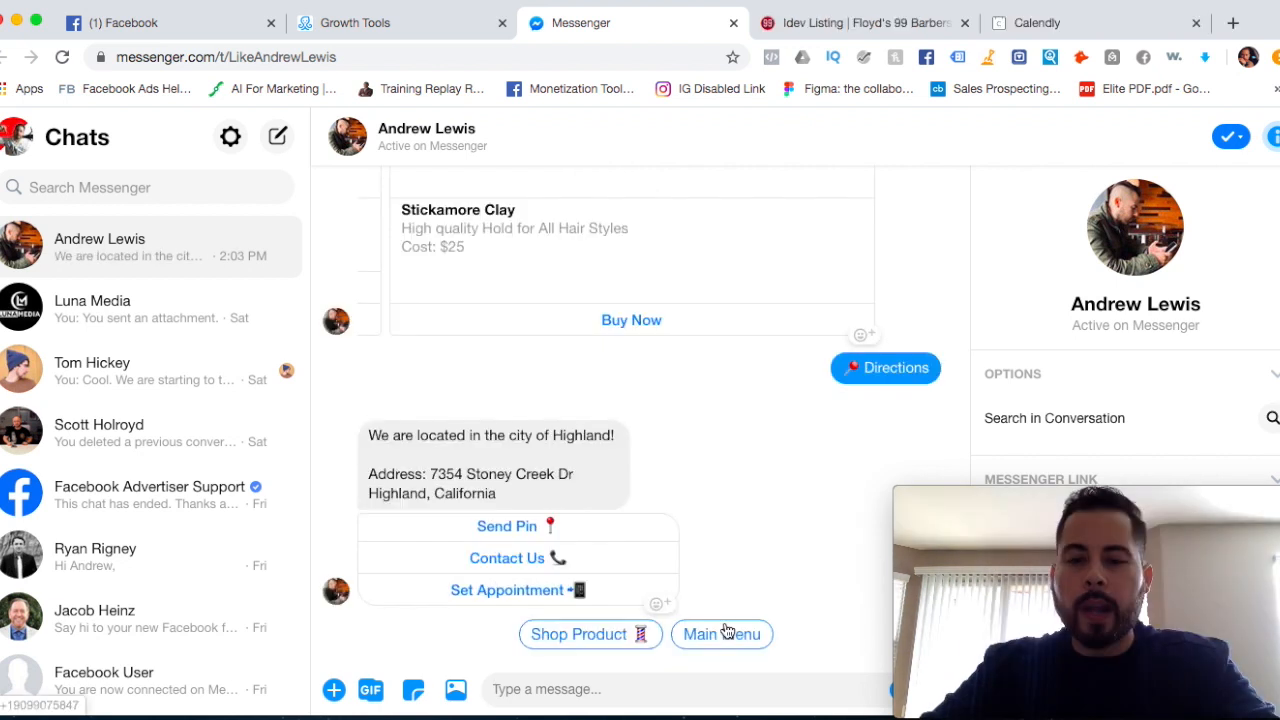
click(731, 629)
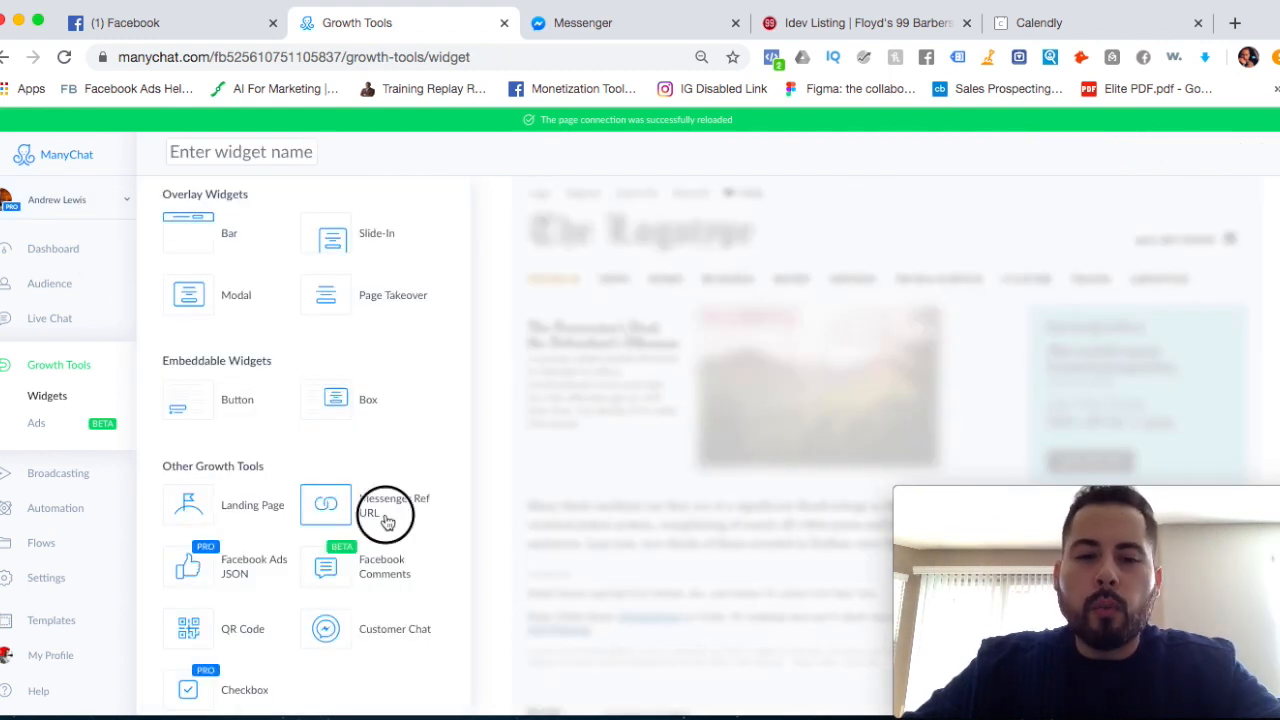
Create a Messenger Ref URL growth tool in ManyChat and open its opt-in message for editing.
click(386, 520)
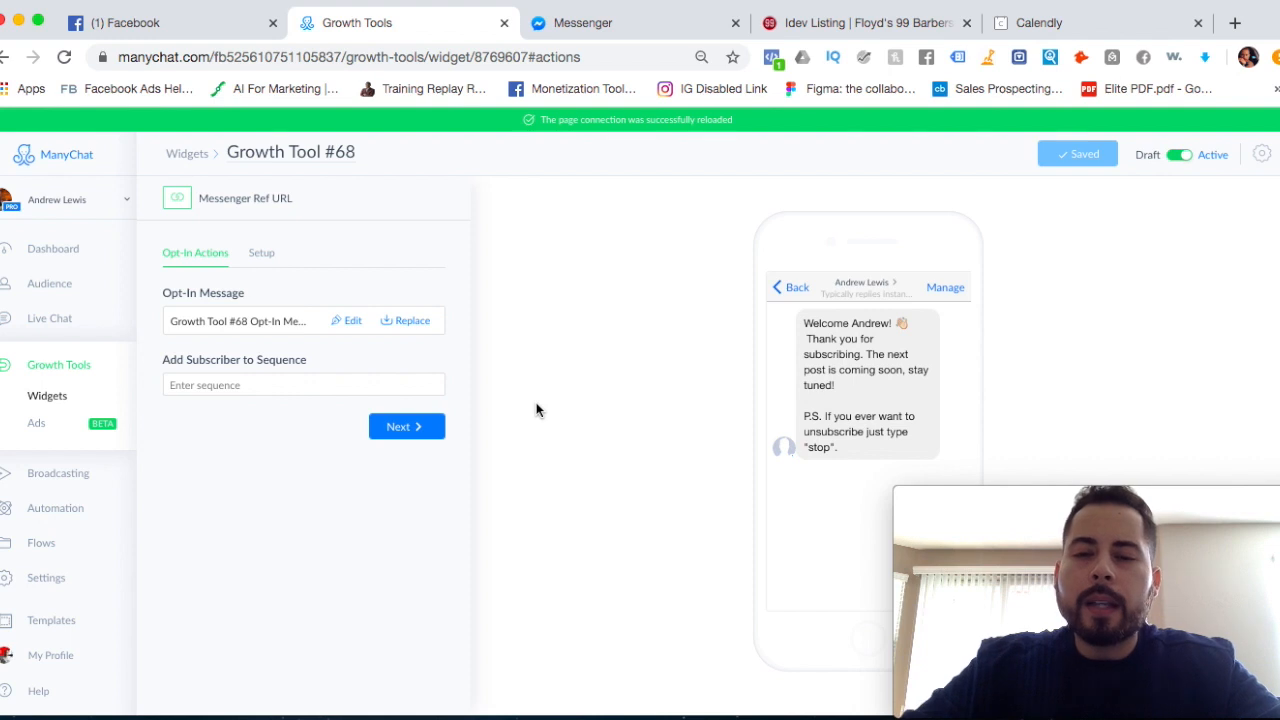
click(352, 321)
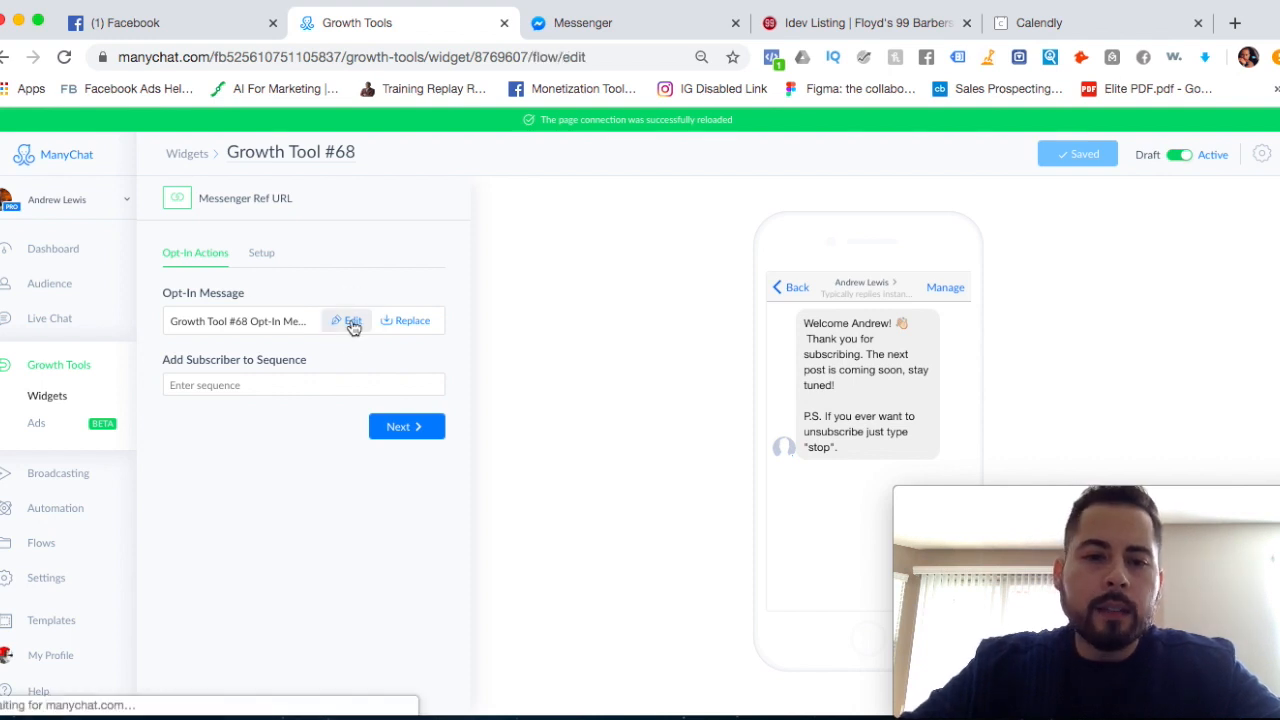
Examine the opt-in card and the available content blocks in the finished BarberShop Demo flow.
scroll(732, 387, down, 2)
scroll(732, 387, up, 1)
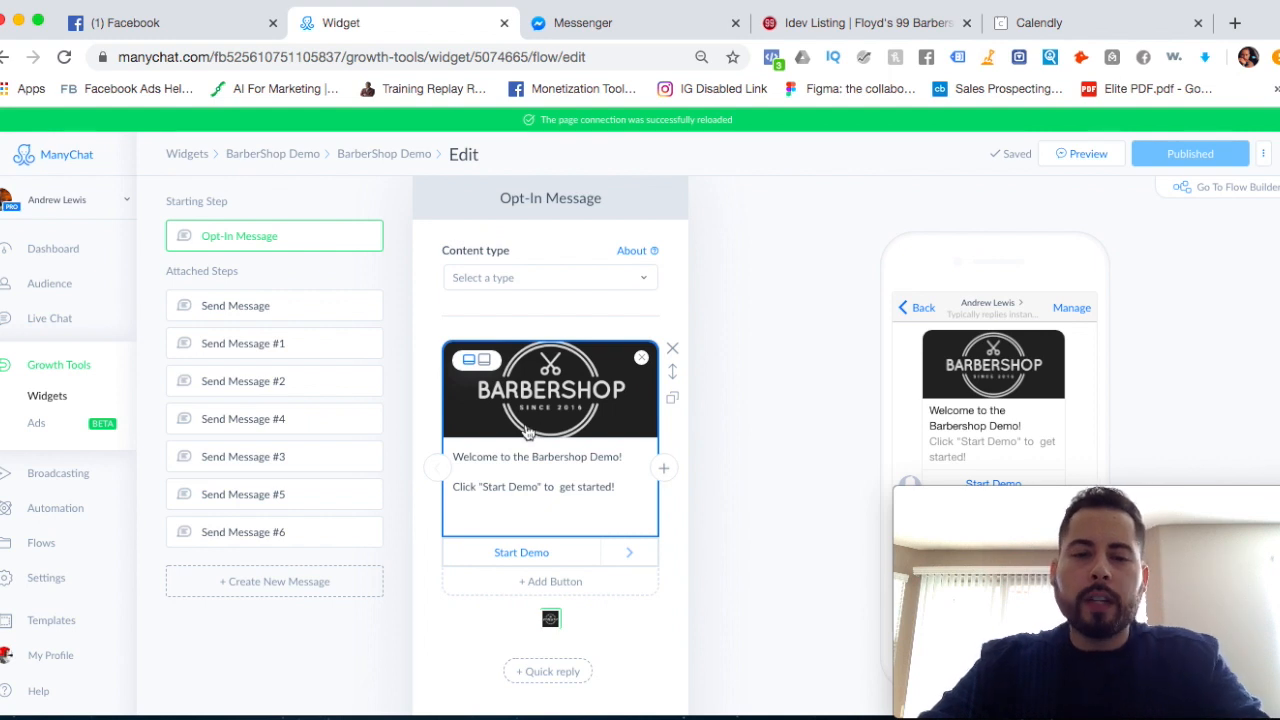
scroll(528, 432, down, 3)
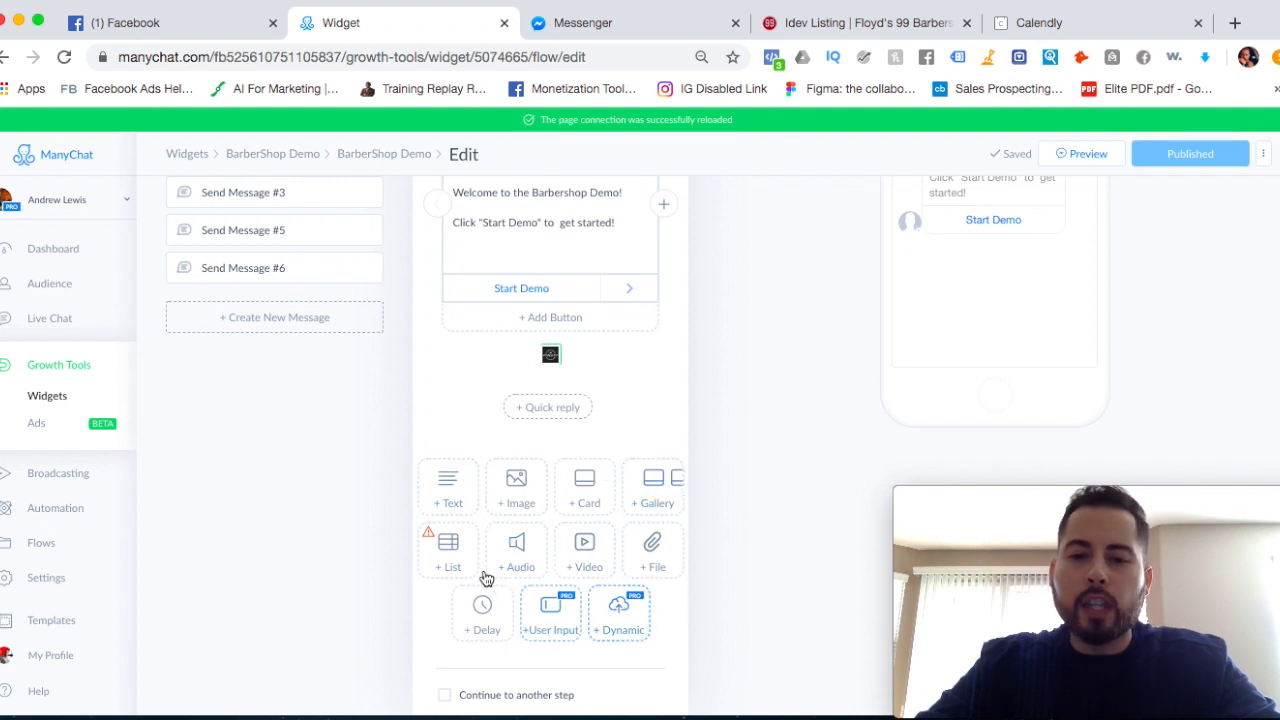
scroll(561, 408, up, 1)
scroll(561, 408, up, 1)
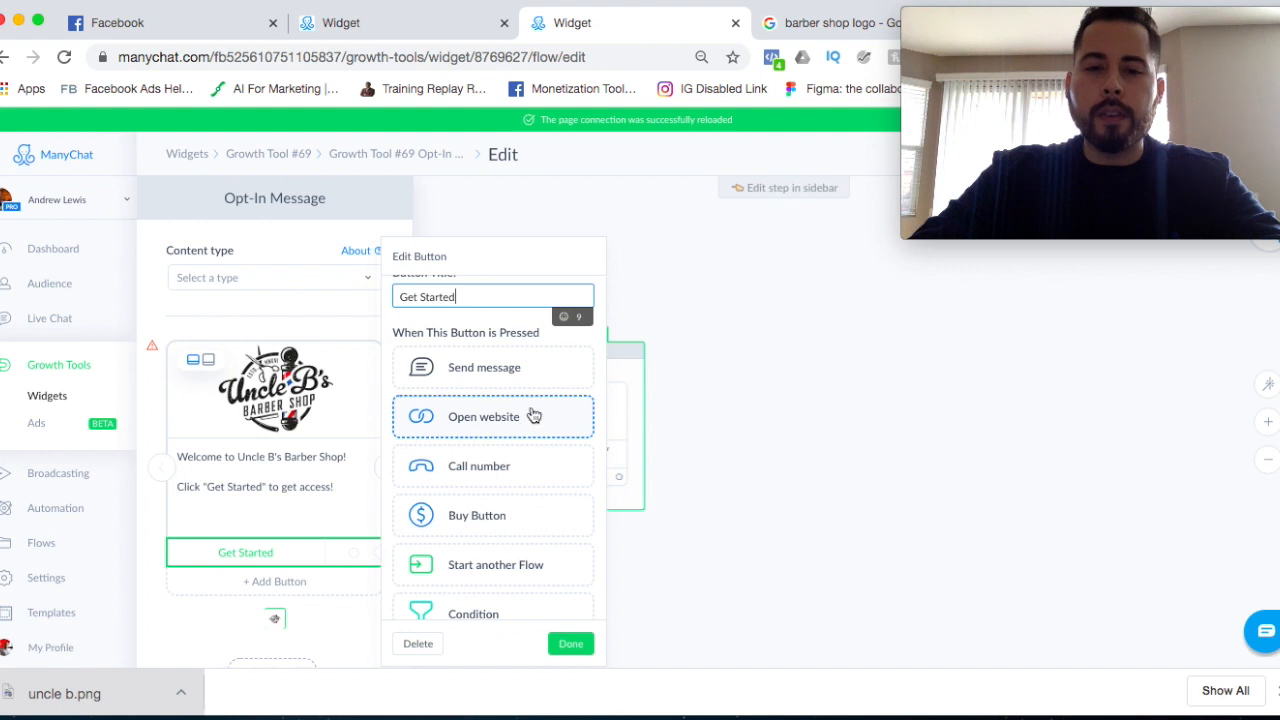
Link the Get Started button to a new Send message step, place it beside the opt-in message and open its text block.
click(543, 368)
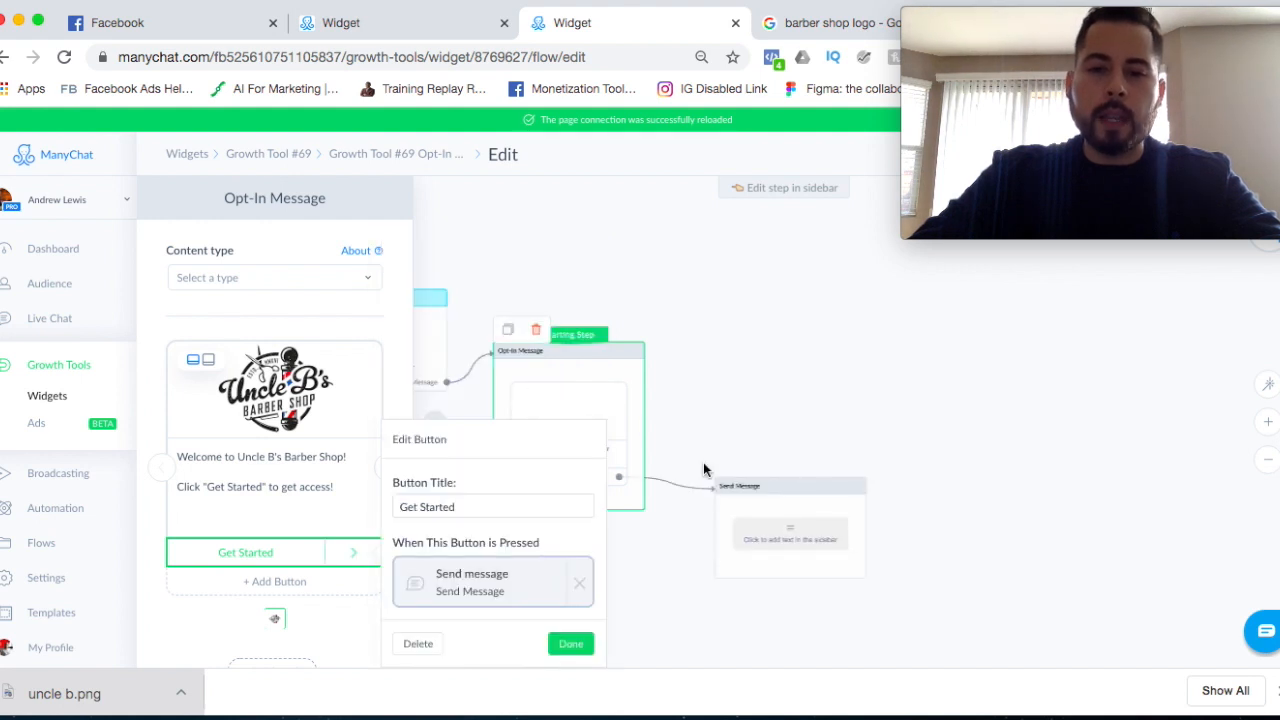
drag(809, 508, 759, 312)
click(735, 336)
click(736, 340)
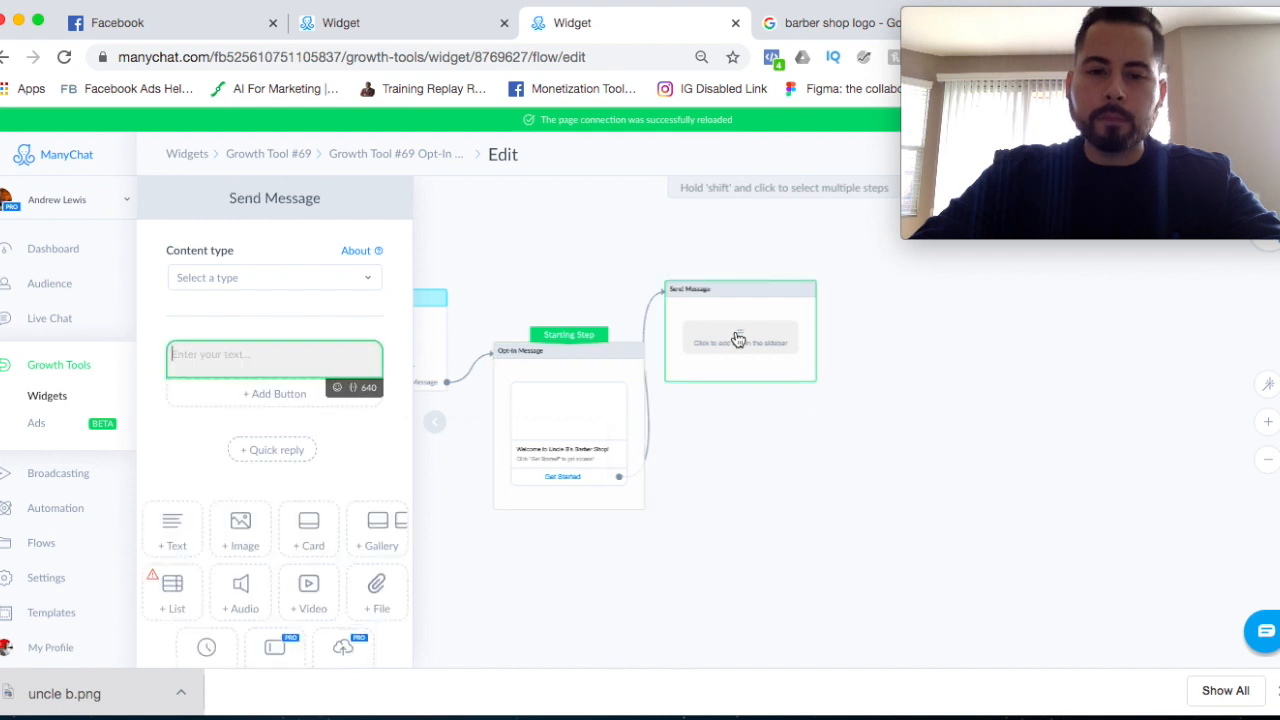
Copy the virtual assistant greeting from the BarberShop Demo's Send Message into the new message and add a 3-second typing delay below it.
click(427, 30)
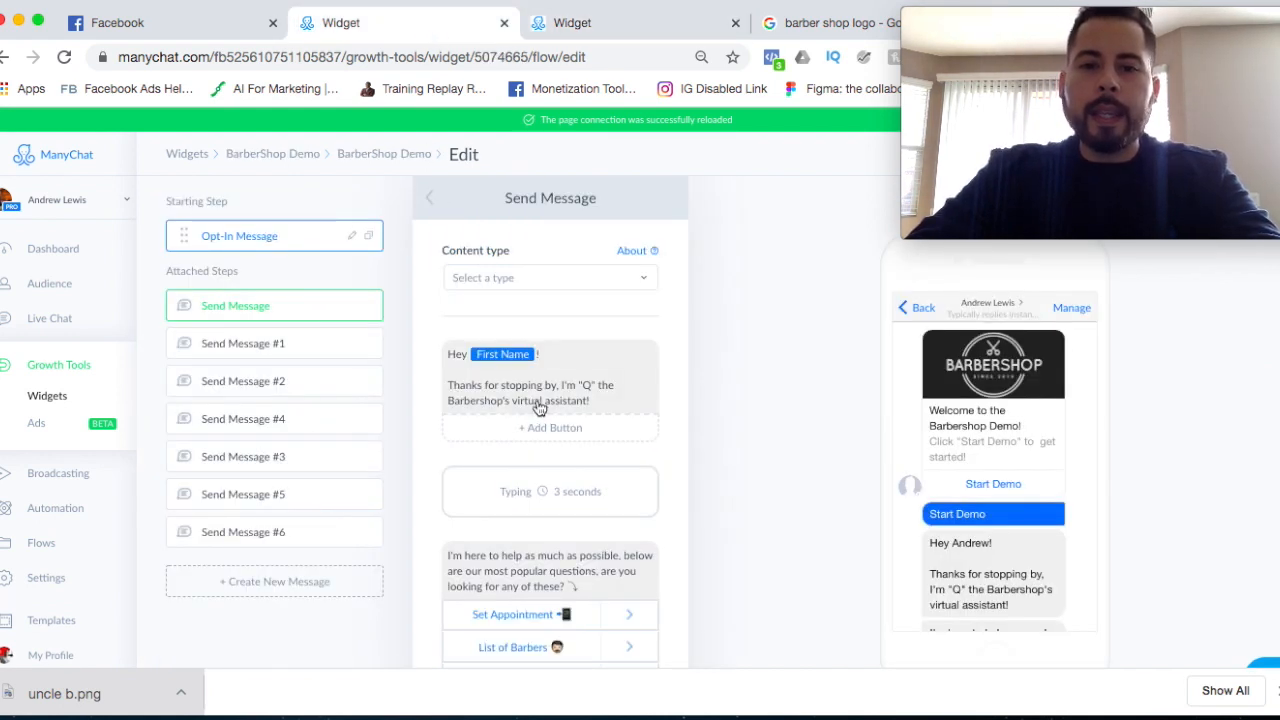
scroll(575, 487, down, 3)
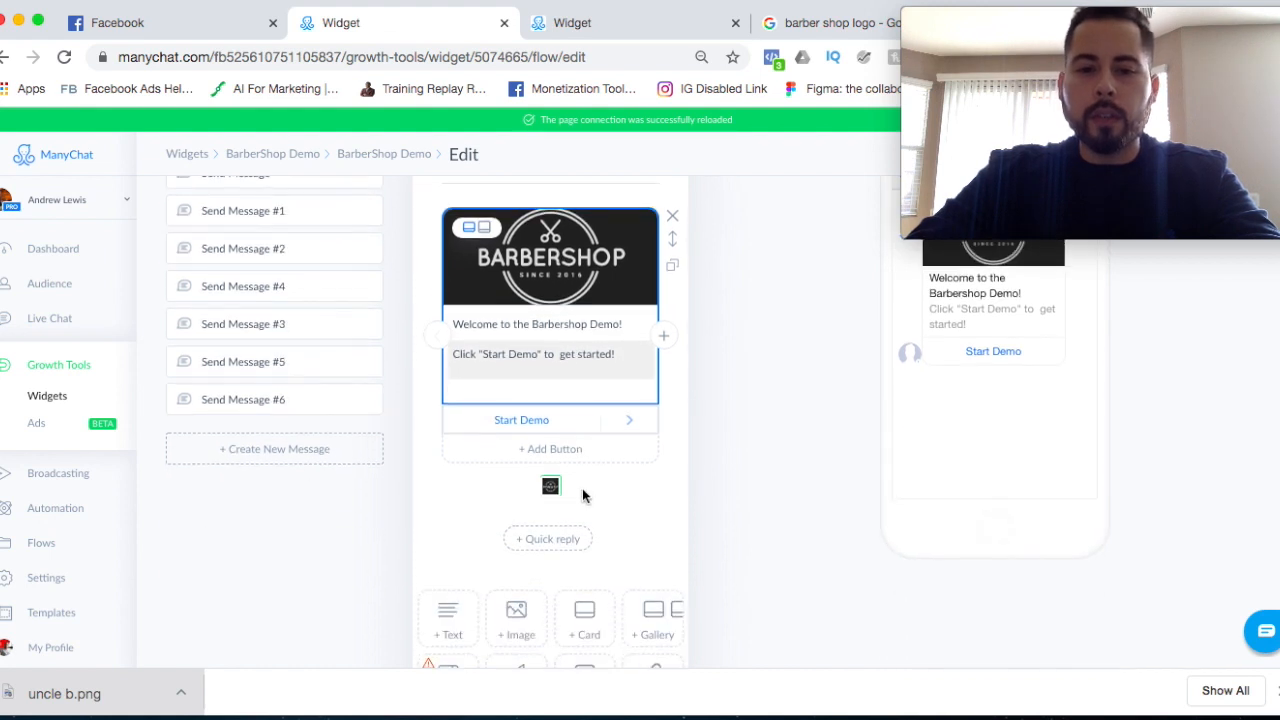
click(646, 426)
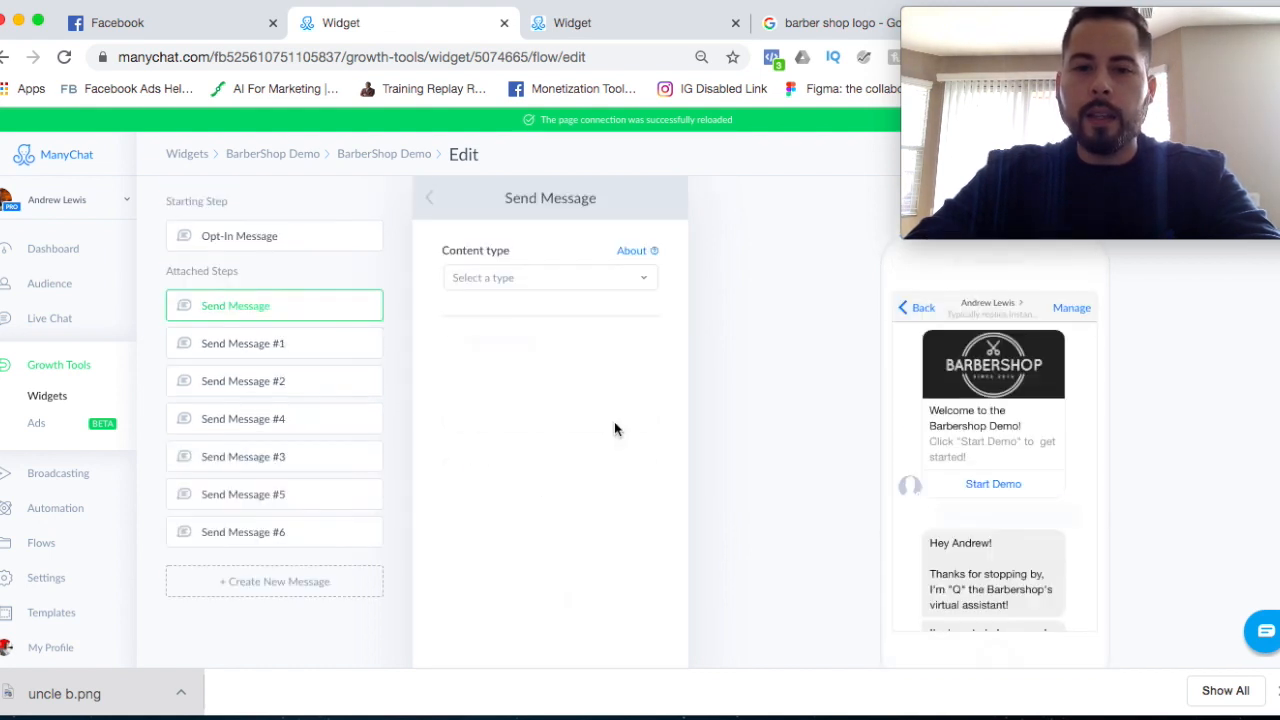
click(603, 396)
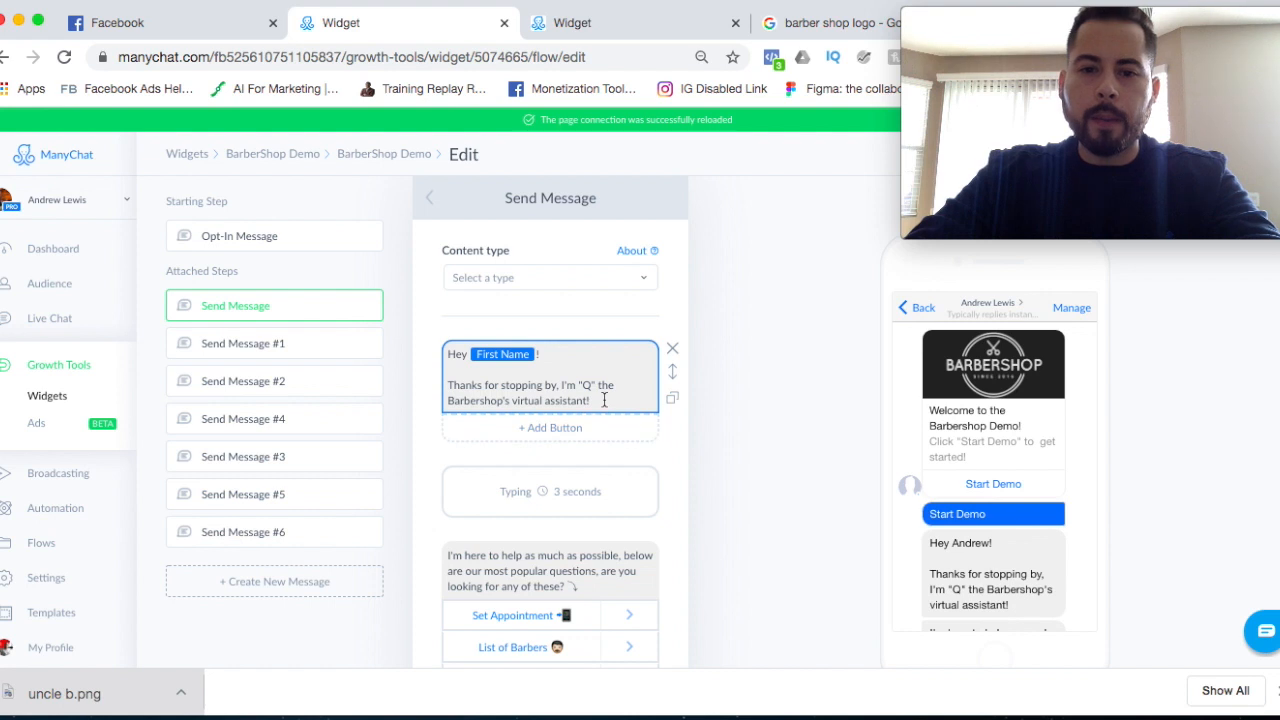
drag(604, 399, 443, 354)
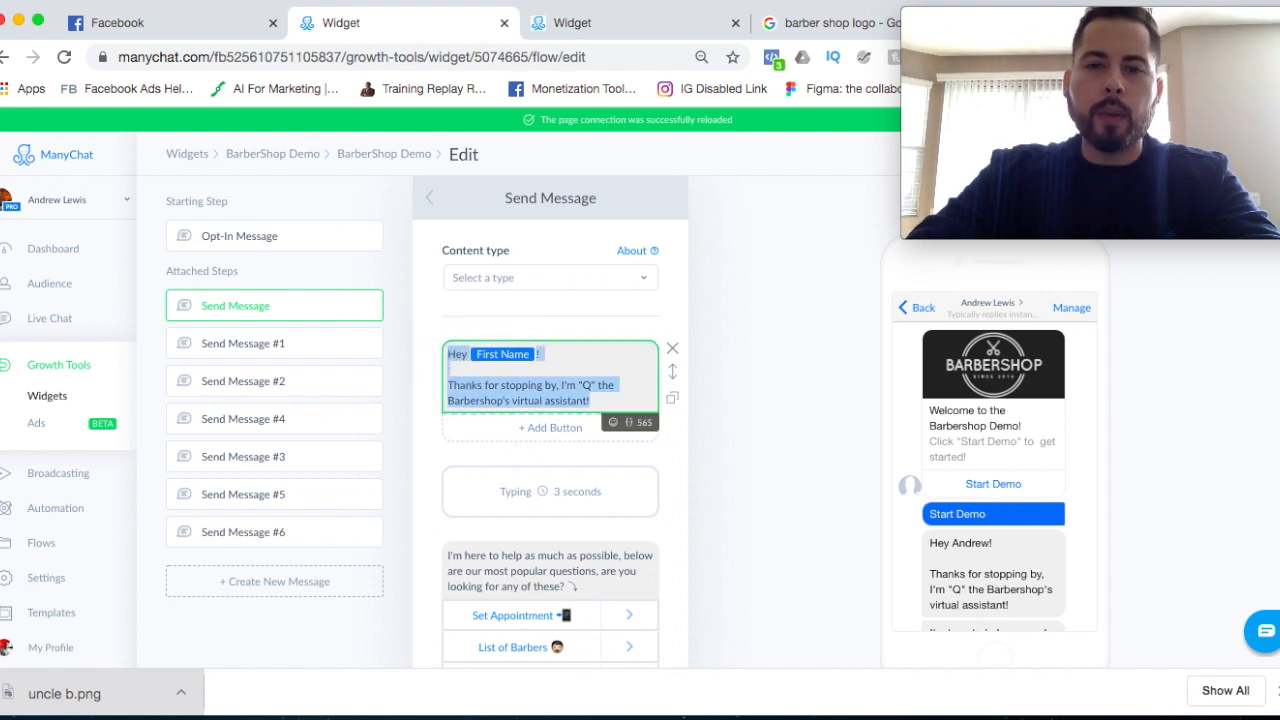
click(596, 24)
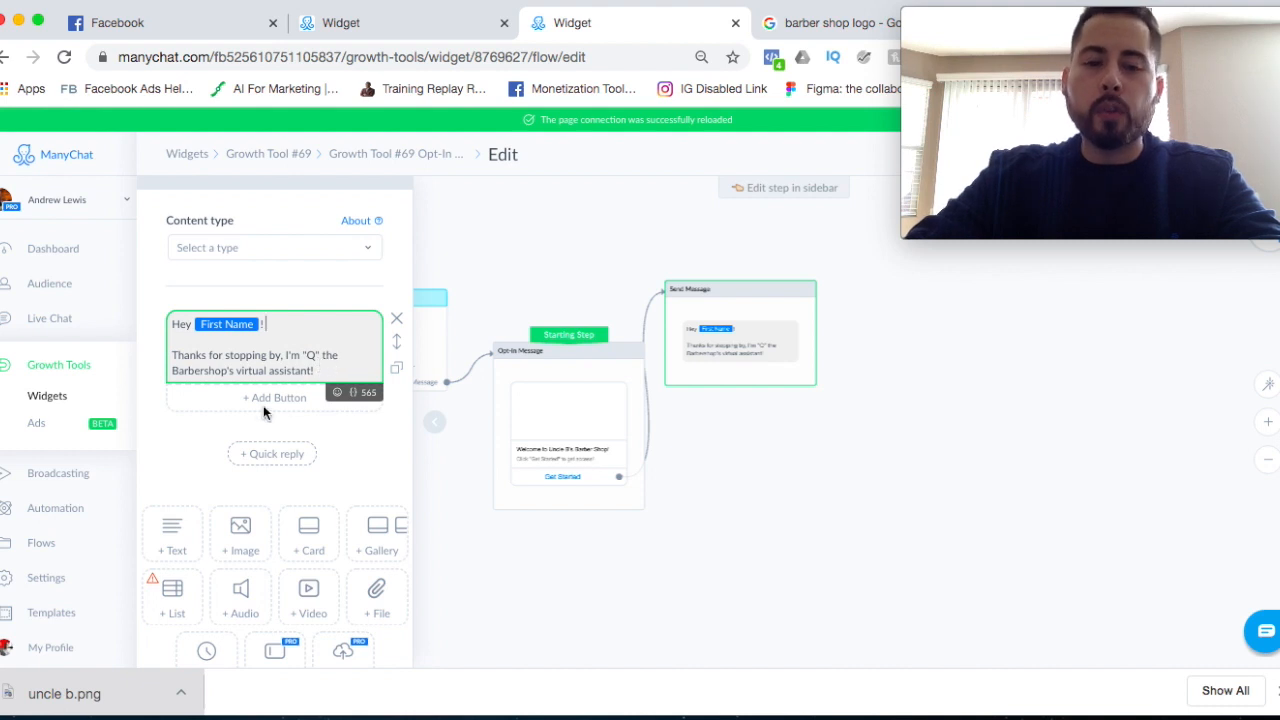
scroll(265, 470, down, 1)
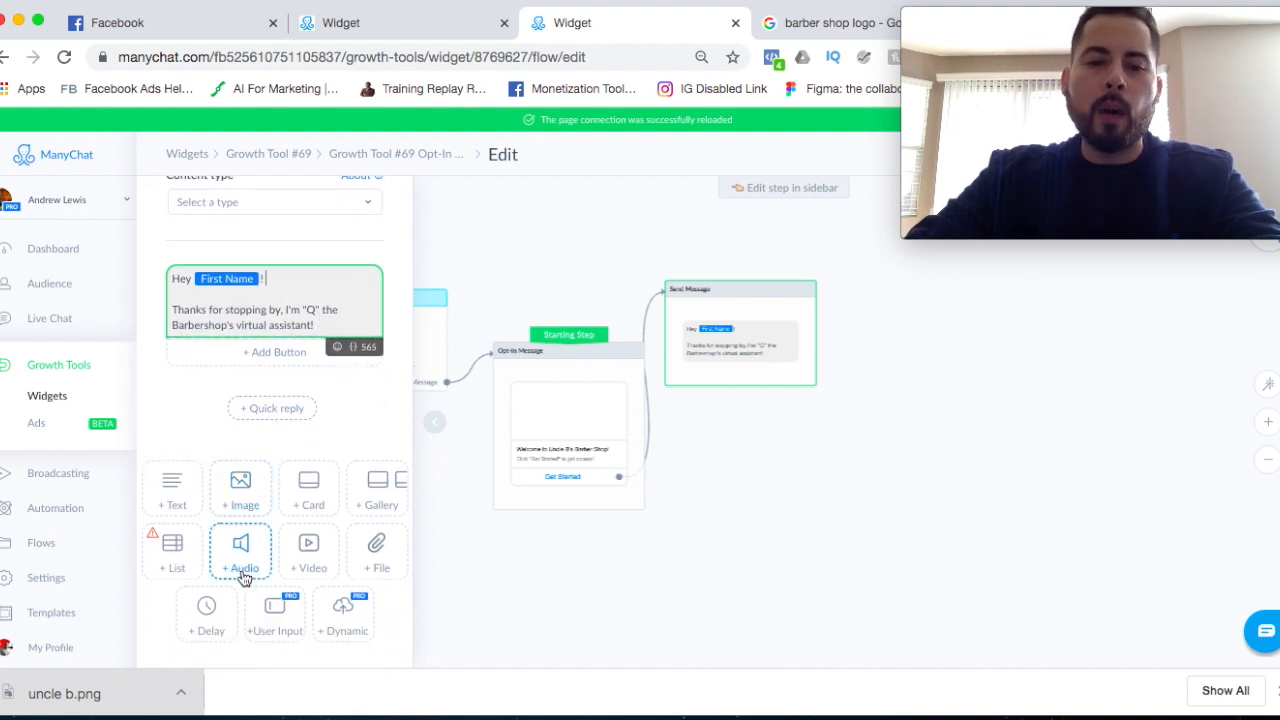
click(222, 613)
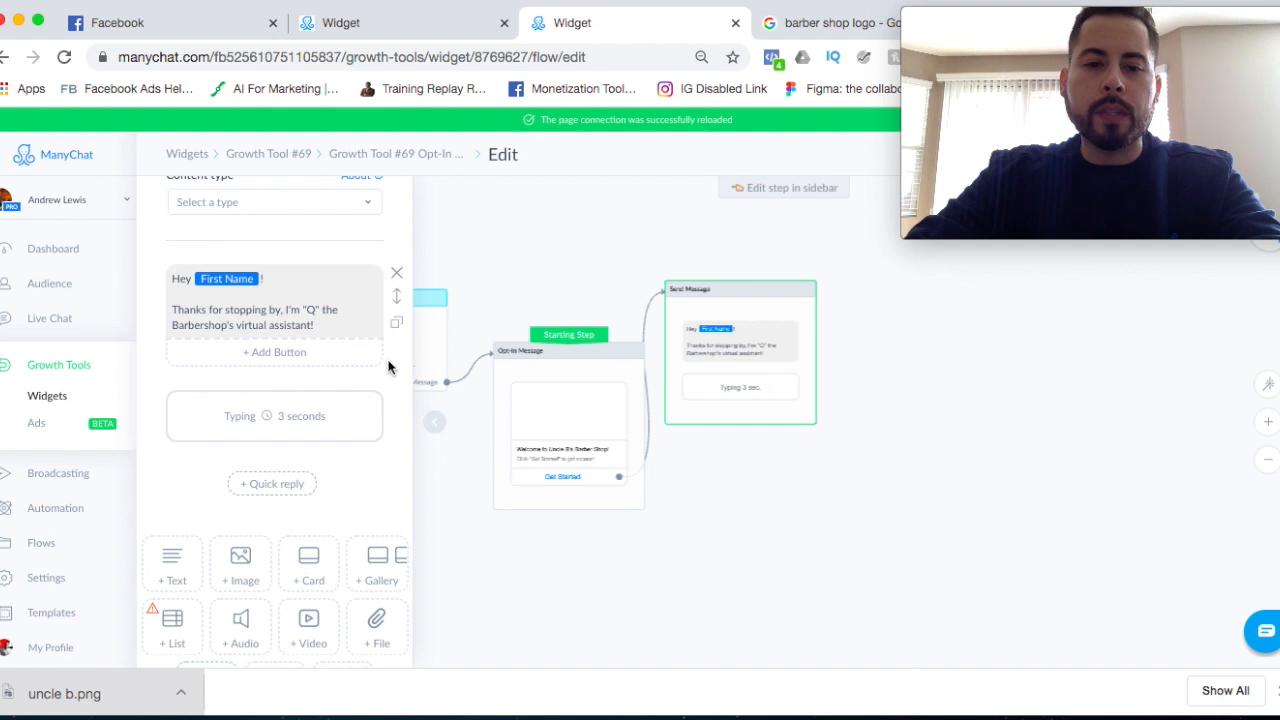
Copy the demo's "I'm here to help as much as possible" question text into a new text block below the typing delay.
click(383, 20)
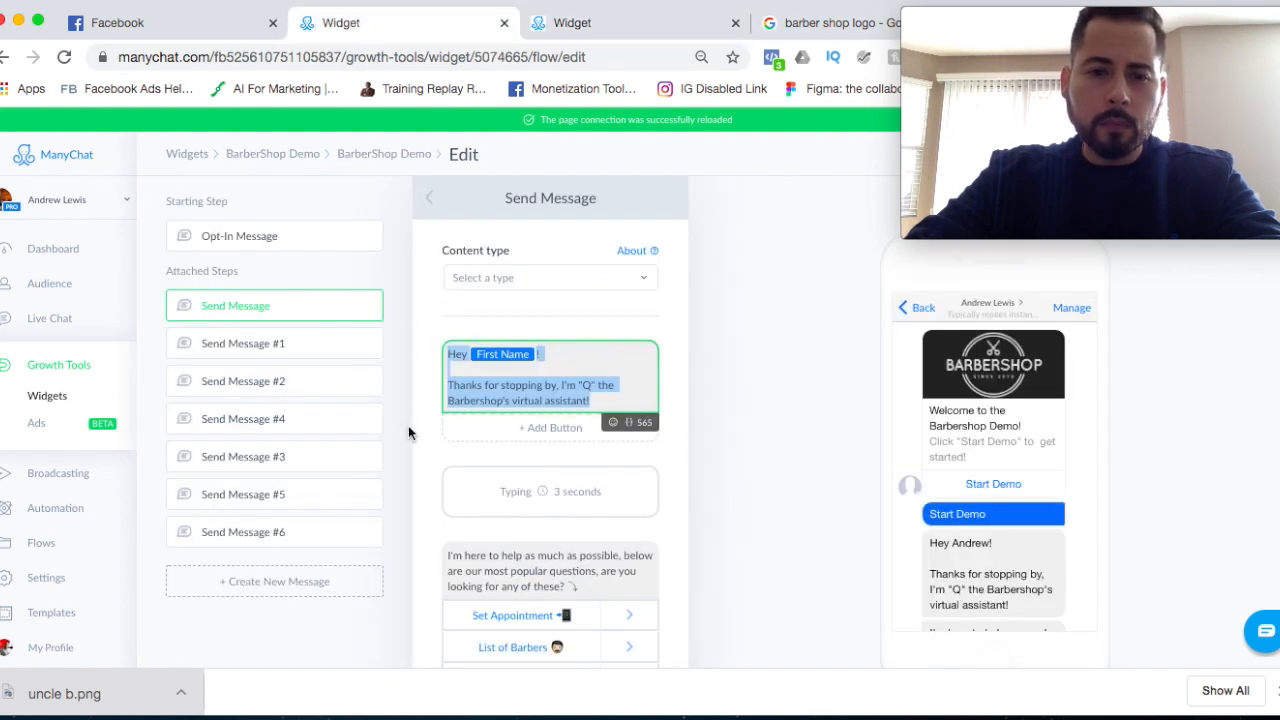
scroll(556, 515, down, 1)
scroll(556, 515, down, 2)
drag(599, 478, 449, 440)
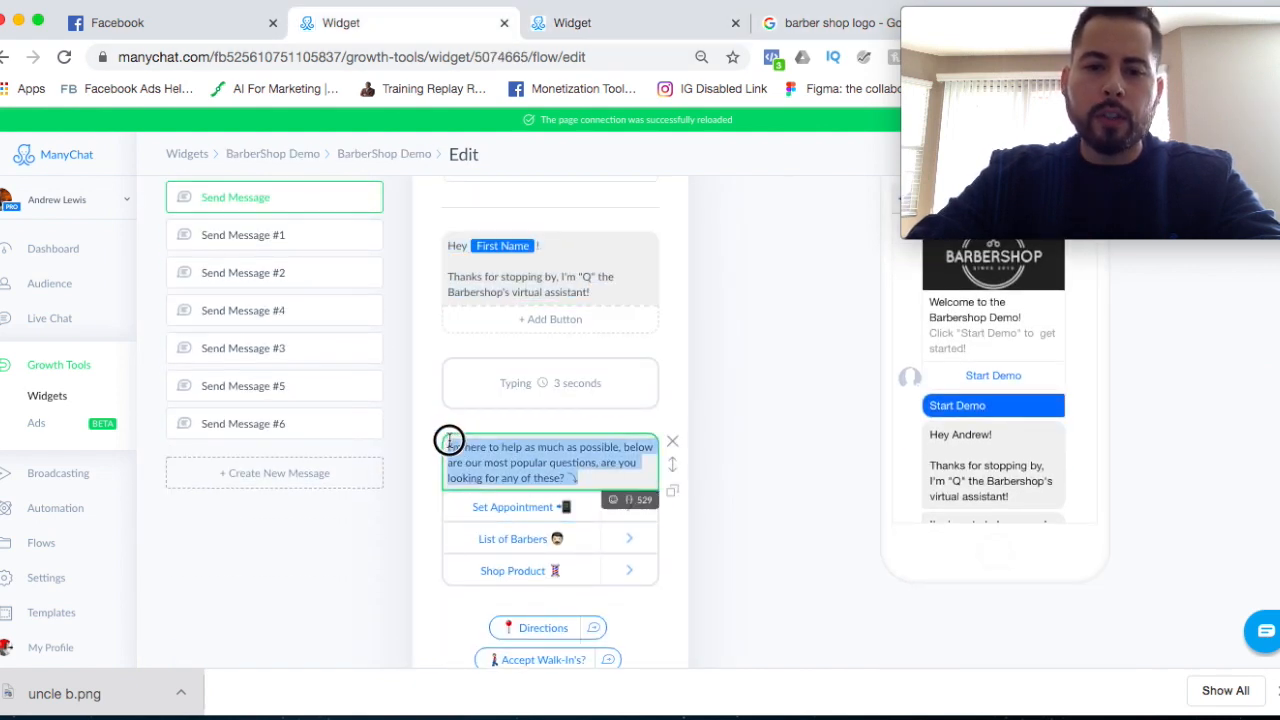
click(629, 22)
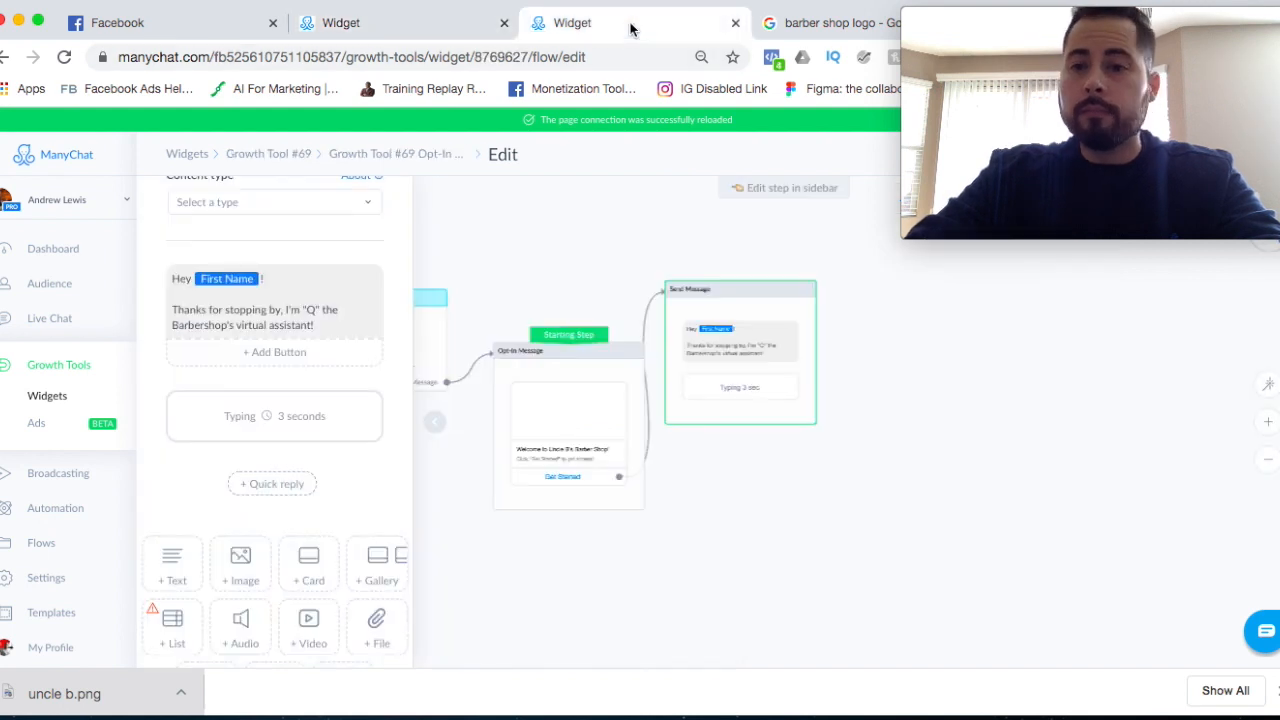
click(186, 569)
click(308, 485)
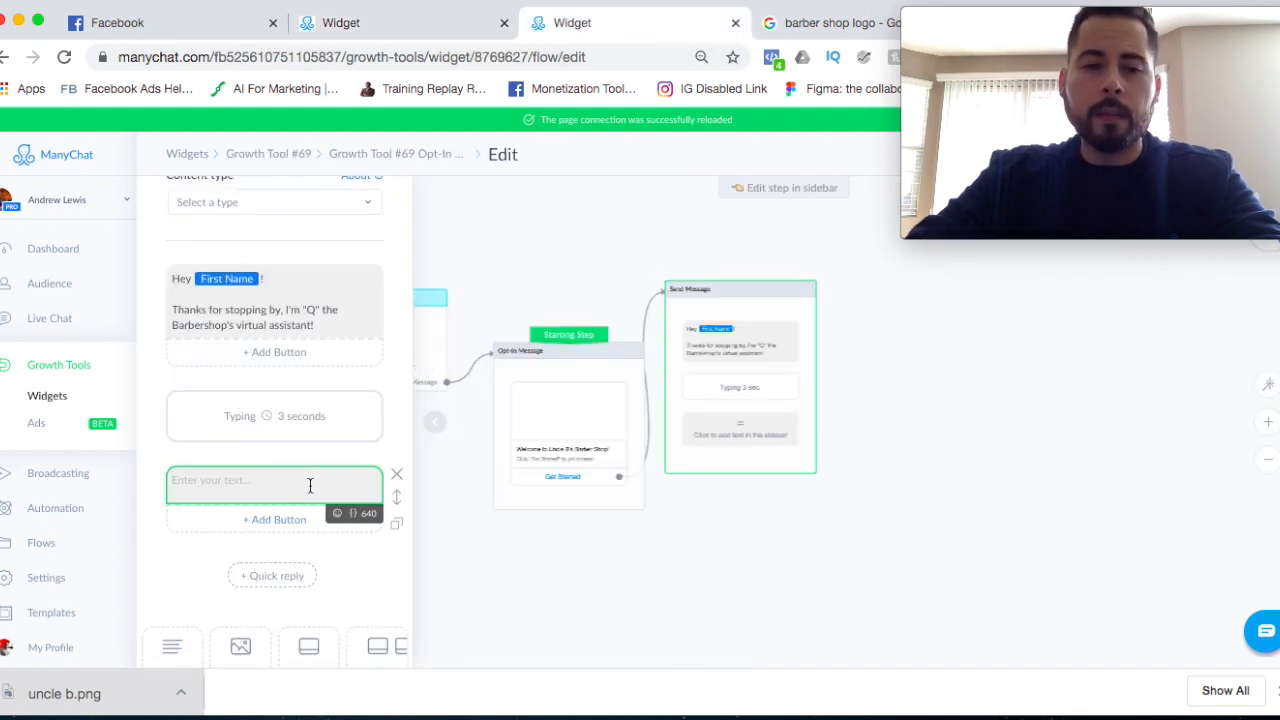
text(I'm here to help as much as possible, below are our most popular questions, are you looking for any of these? 👇)
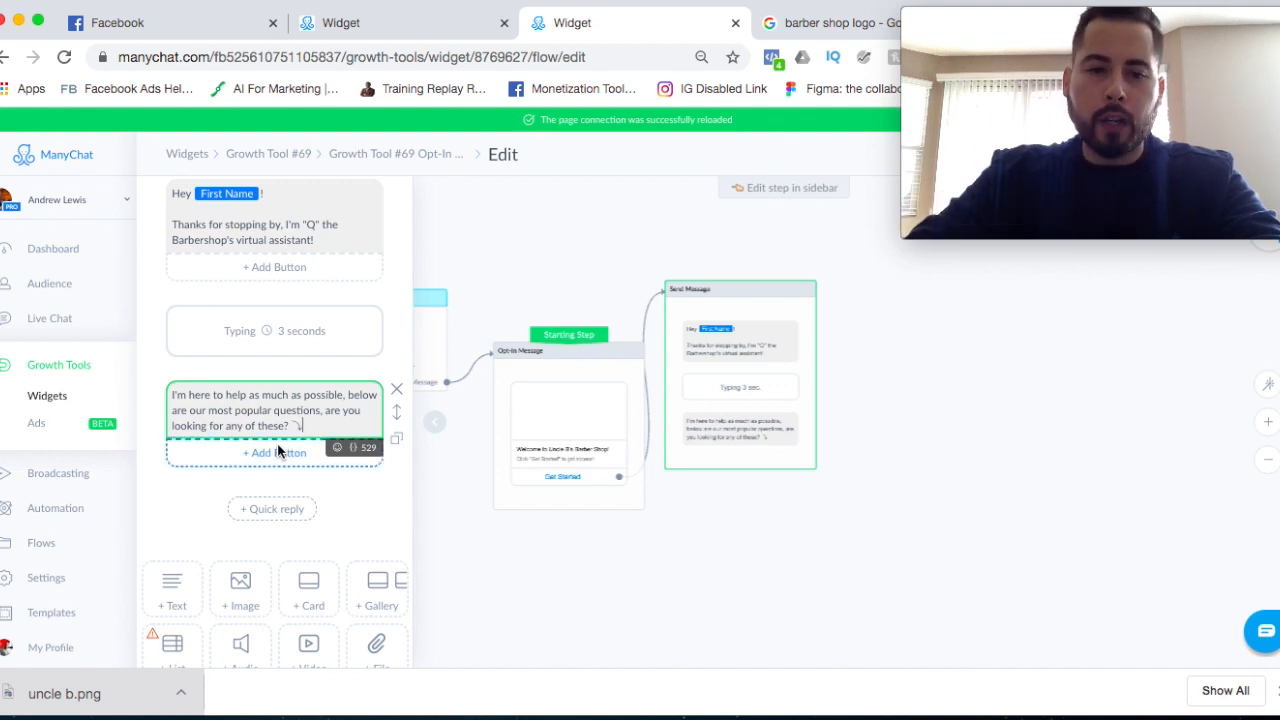
Add three buttons titled Set Appointment, Shop Products and Directions to the popular-questions text block.
click(277, 454)
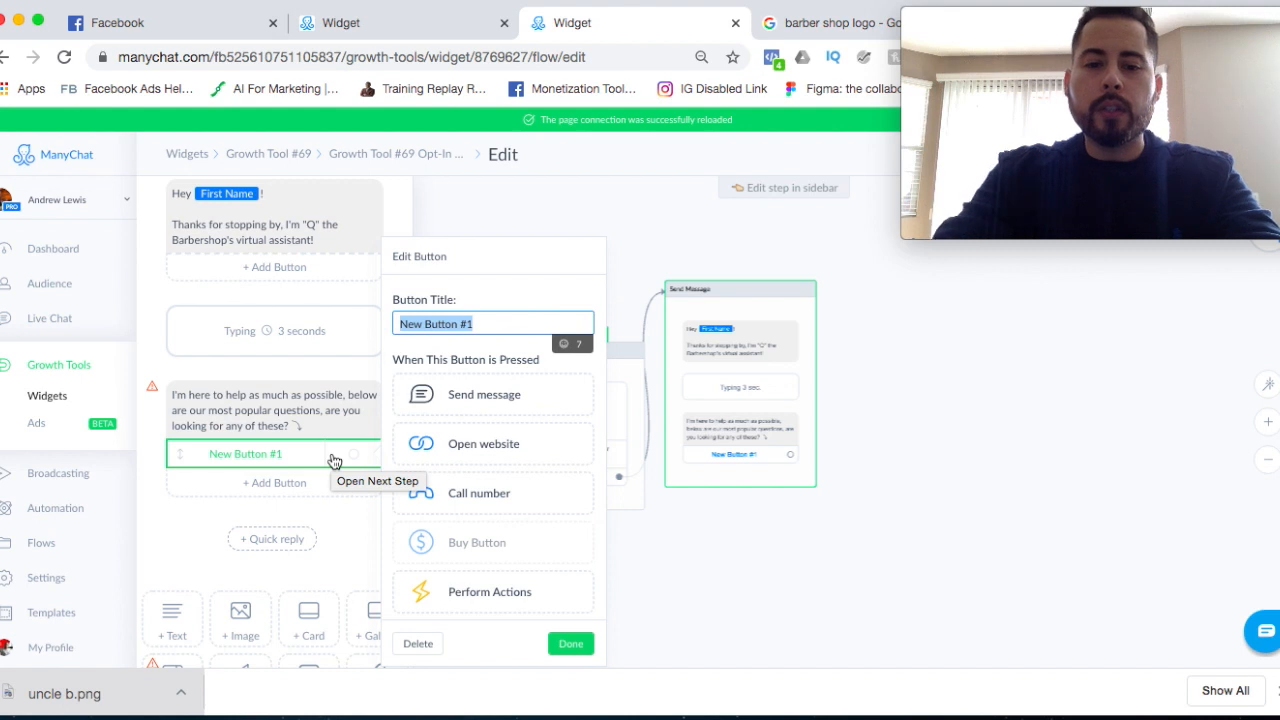
text(Set Appointment)
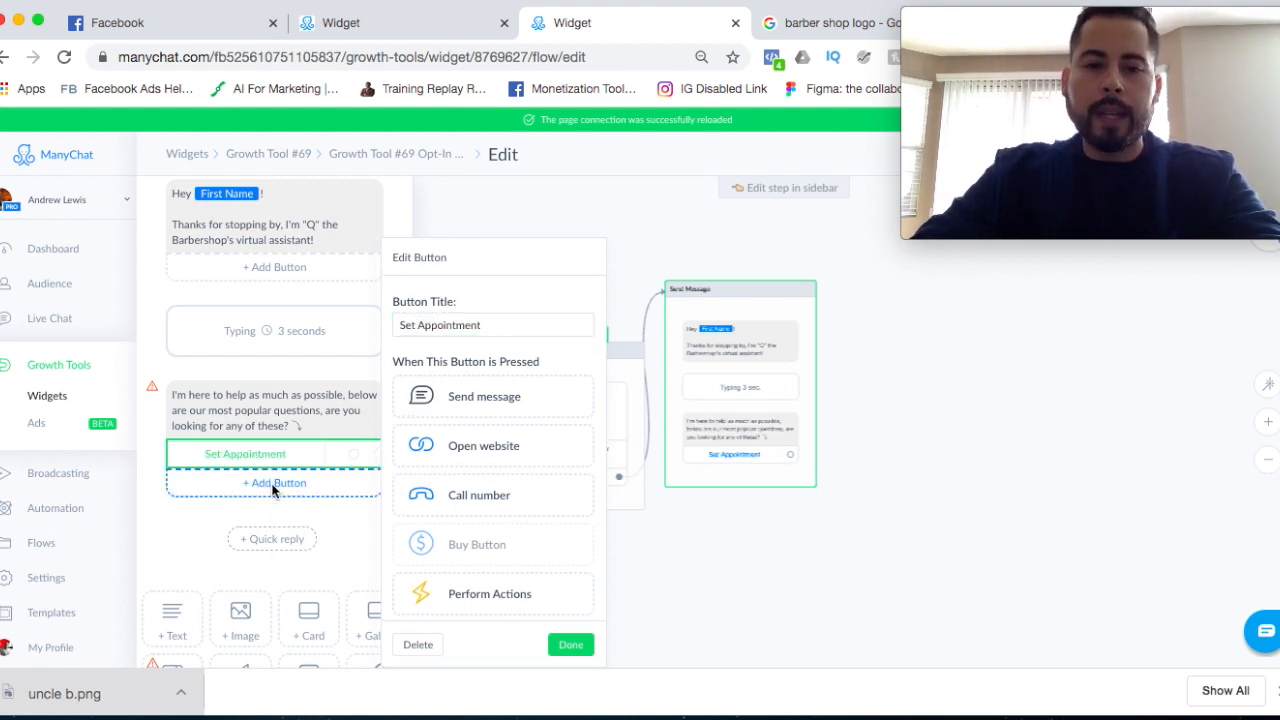
click(272, 485)
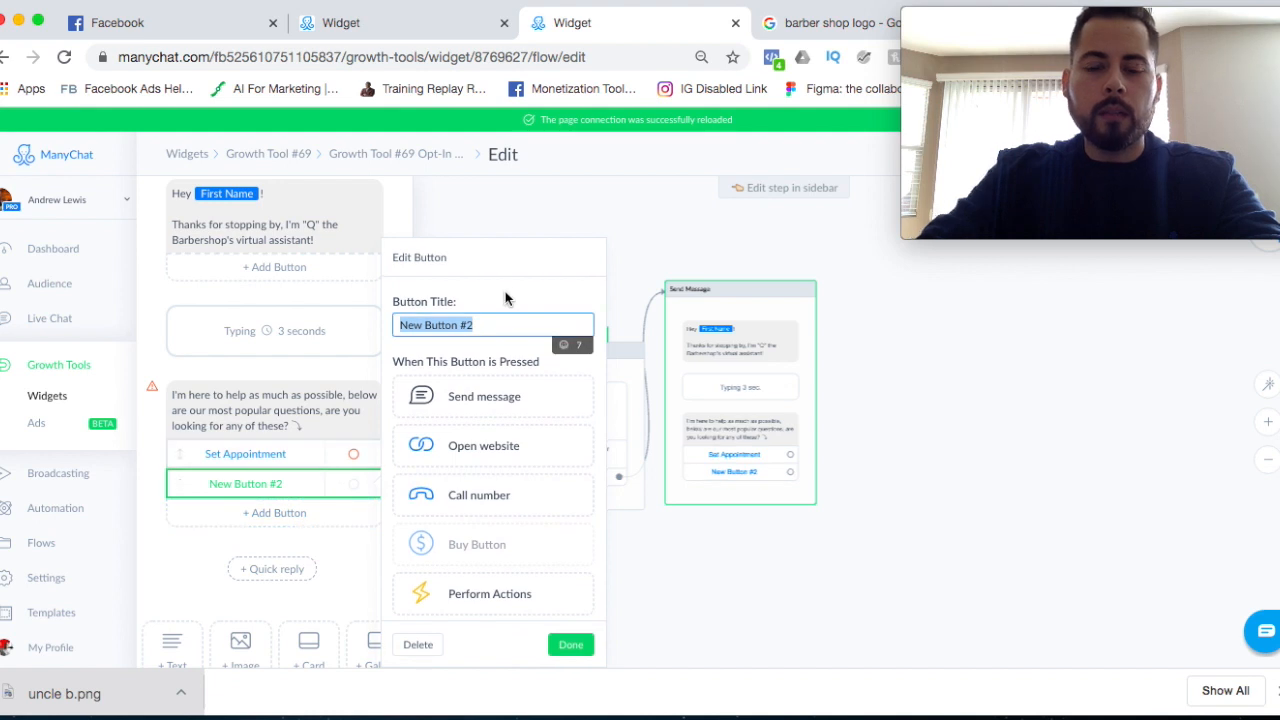
text(Shop Products)
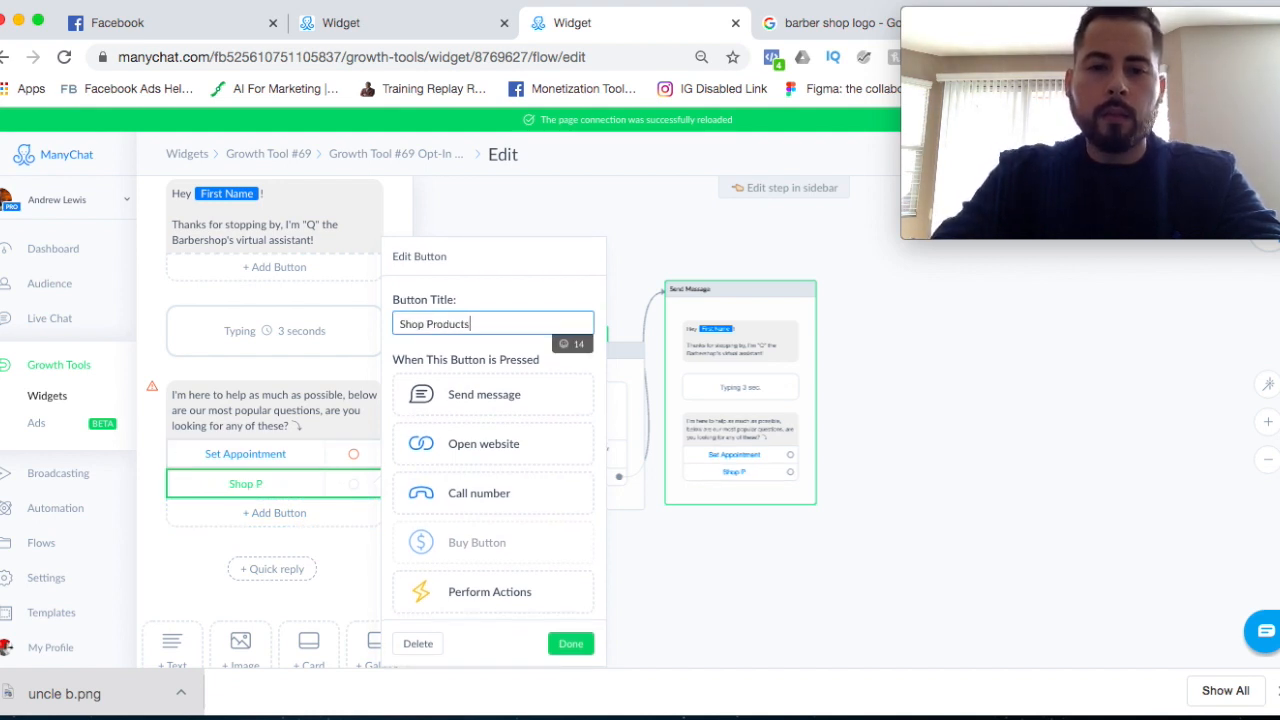
click(292, 518)
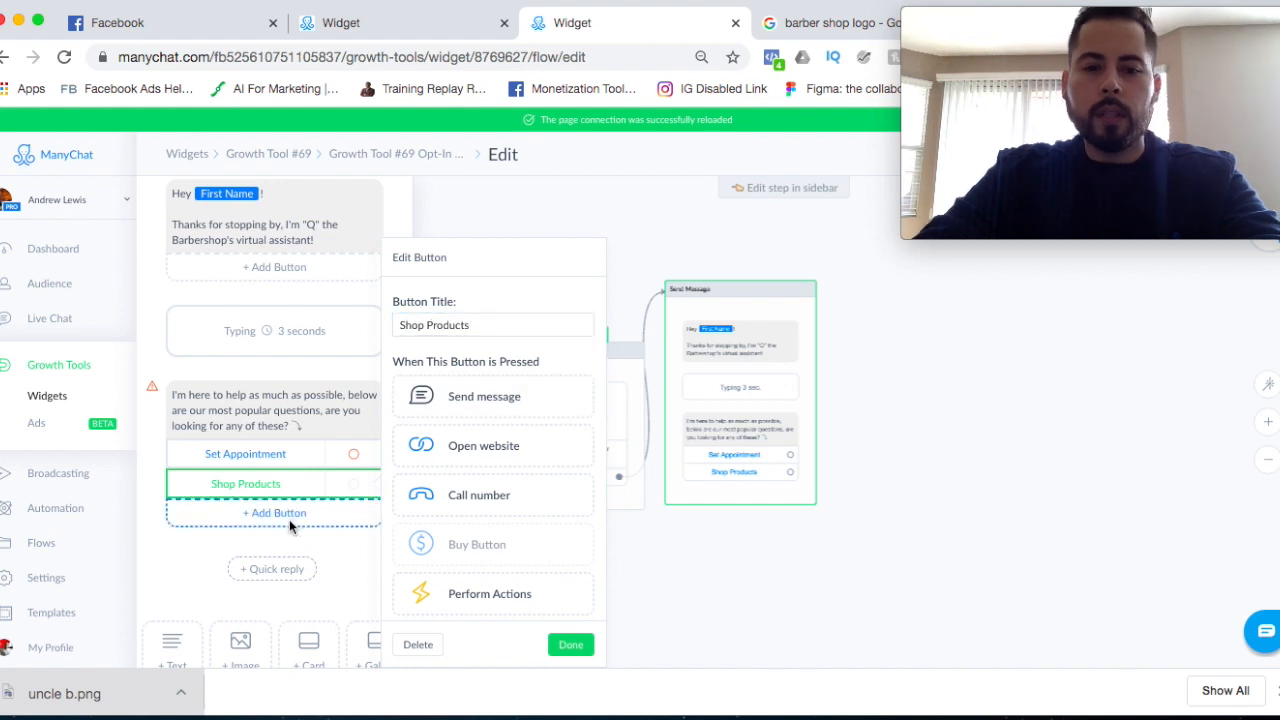
text(Dir)
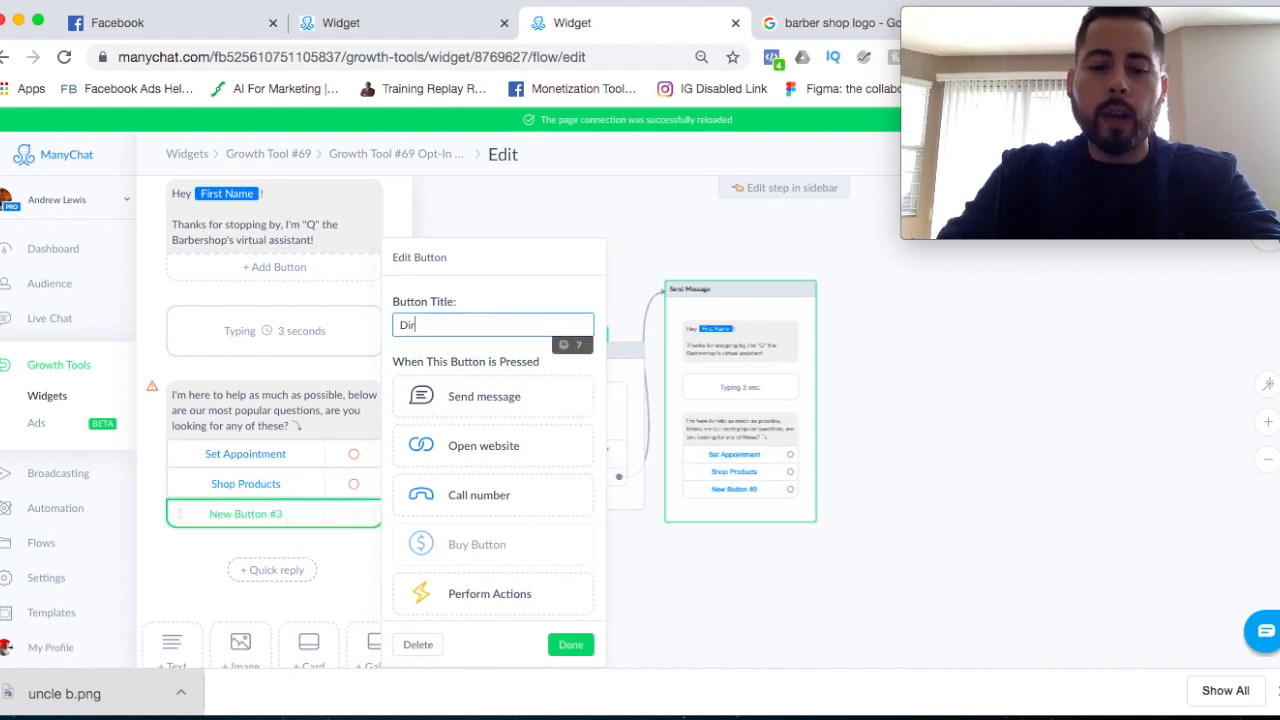
text(ections)
Link the Set Appointment button to a new Send message step and place that step beside the current message in the flow.
click(290, 455)
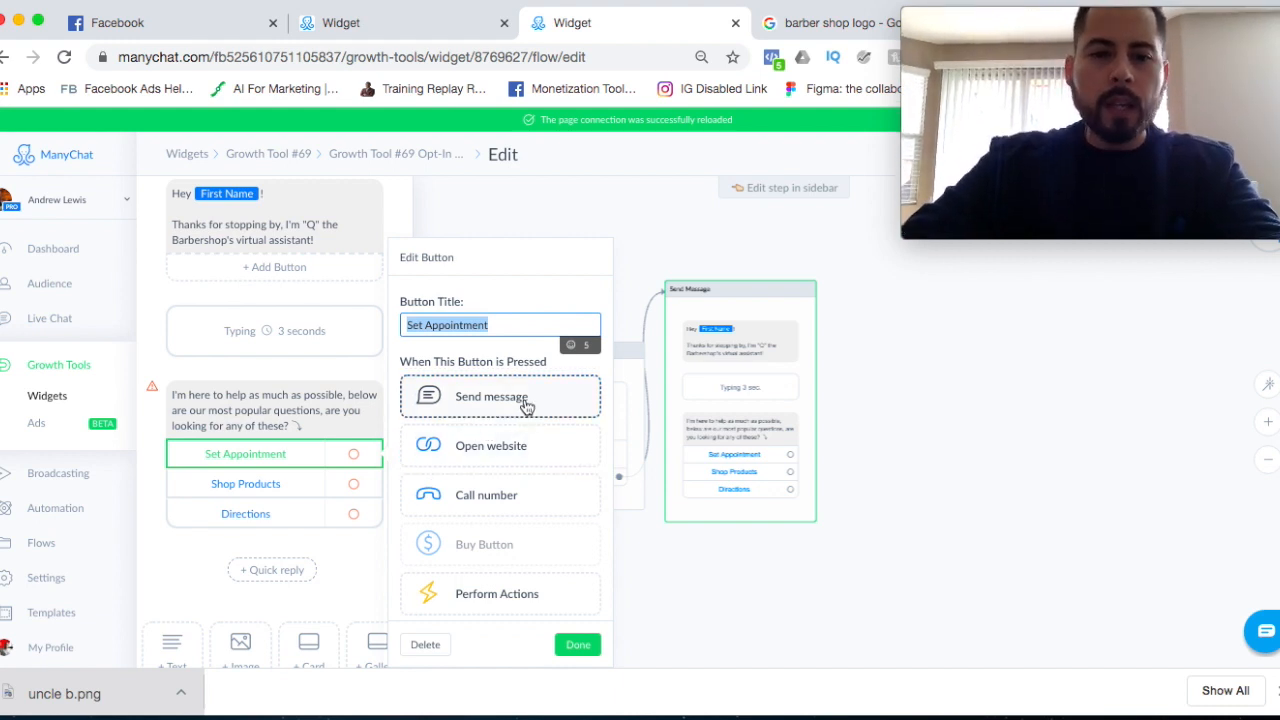
click(474, 416)
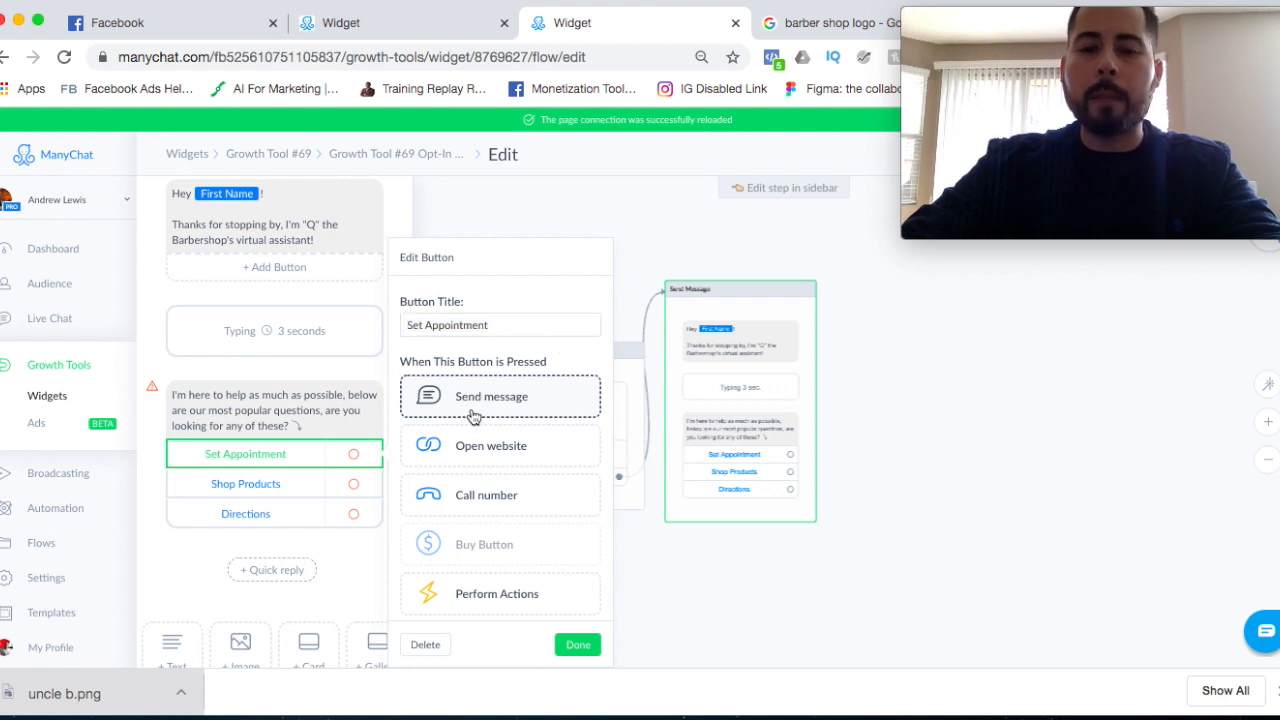
click(474, 416)
drag(942, 472, 890, 325)
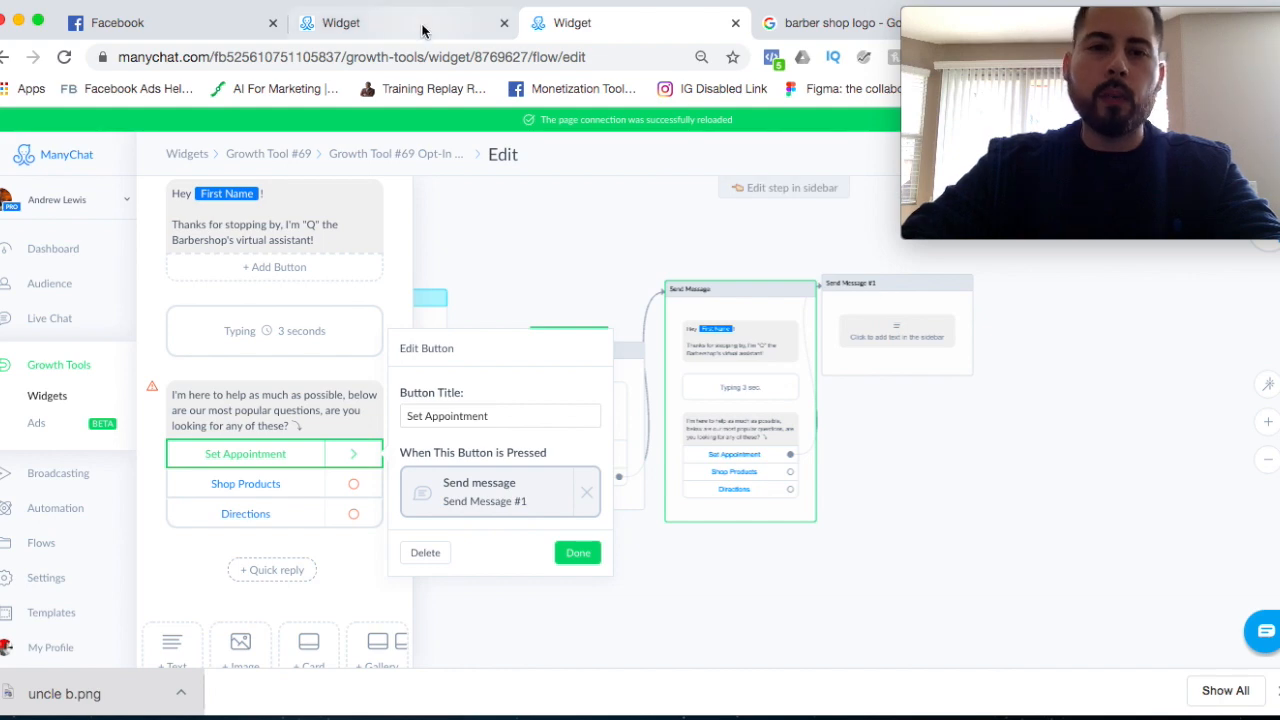
Examine the BarberShop Demo's Set Appointment branch, including the barber question and the barber list behind the List of Barbers button.
click(428, 26)
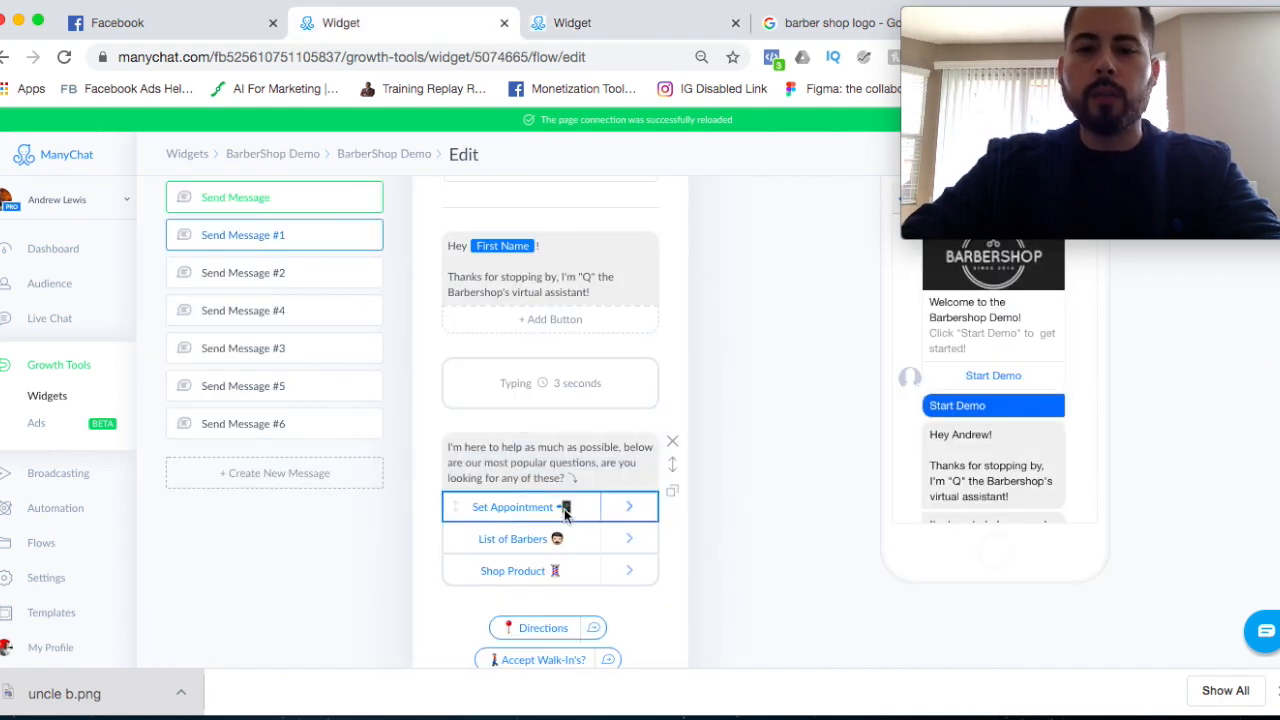
click(636, 515)
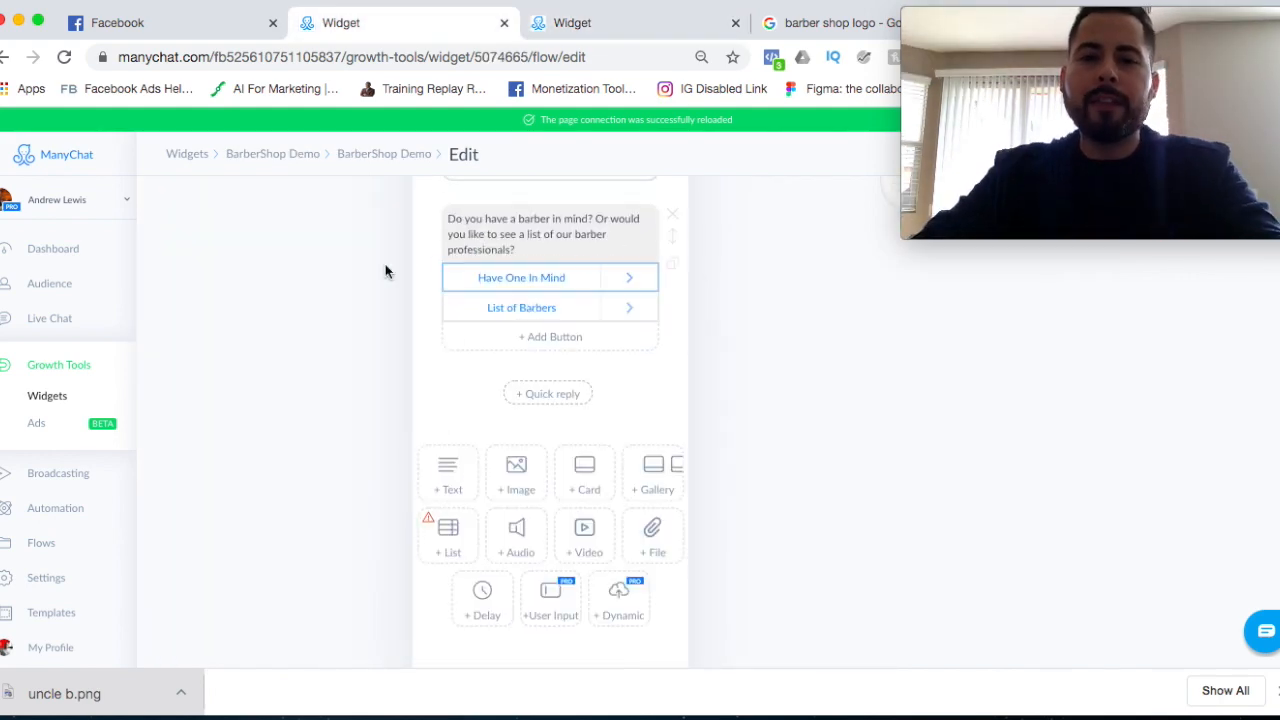
scroll(555, 279, up, 1)
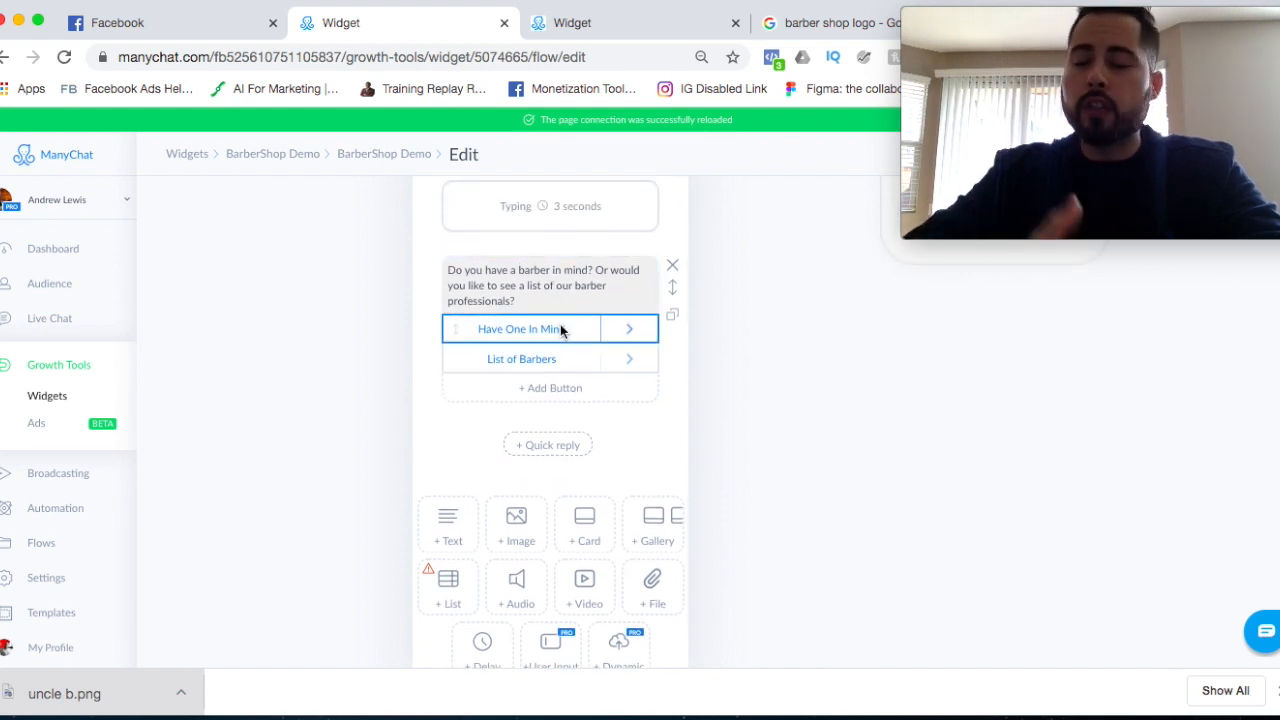
click(640, 368)
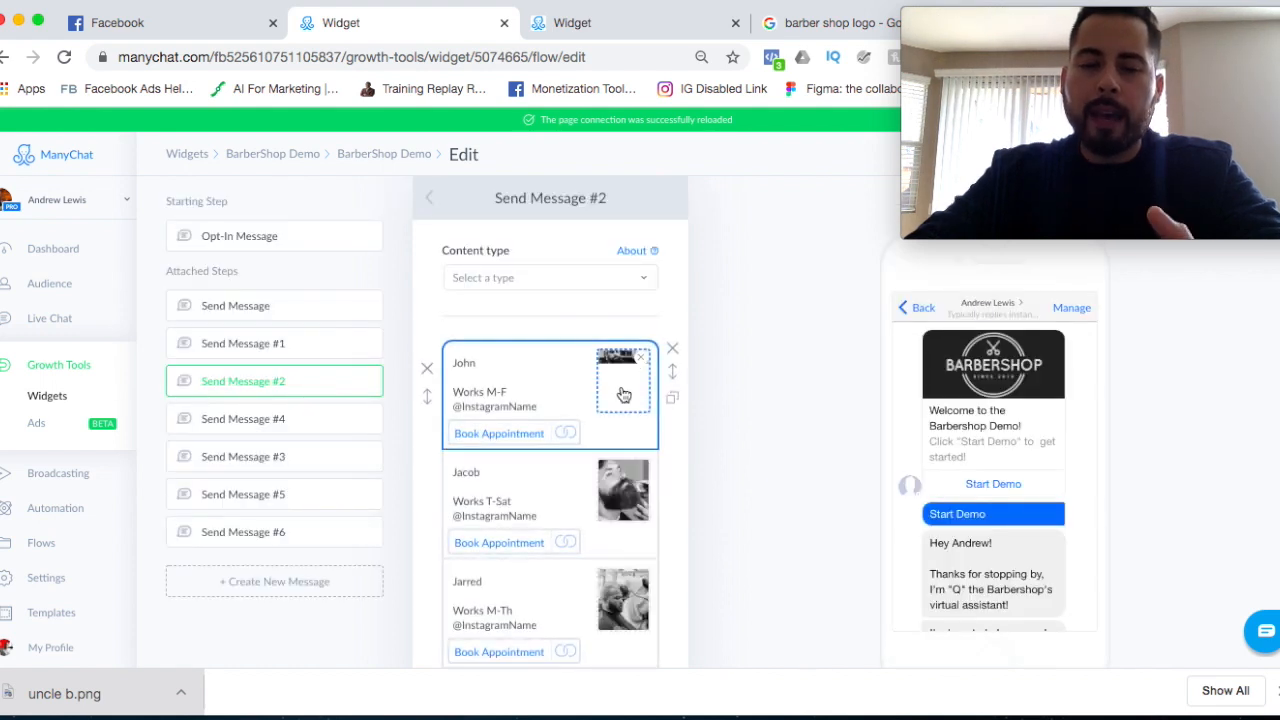
scroll(600, 420, down, 10)
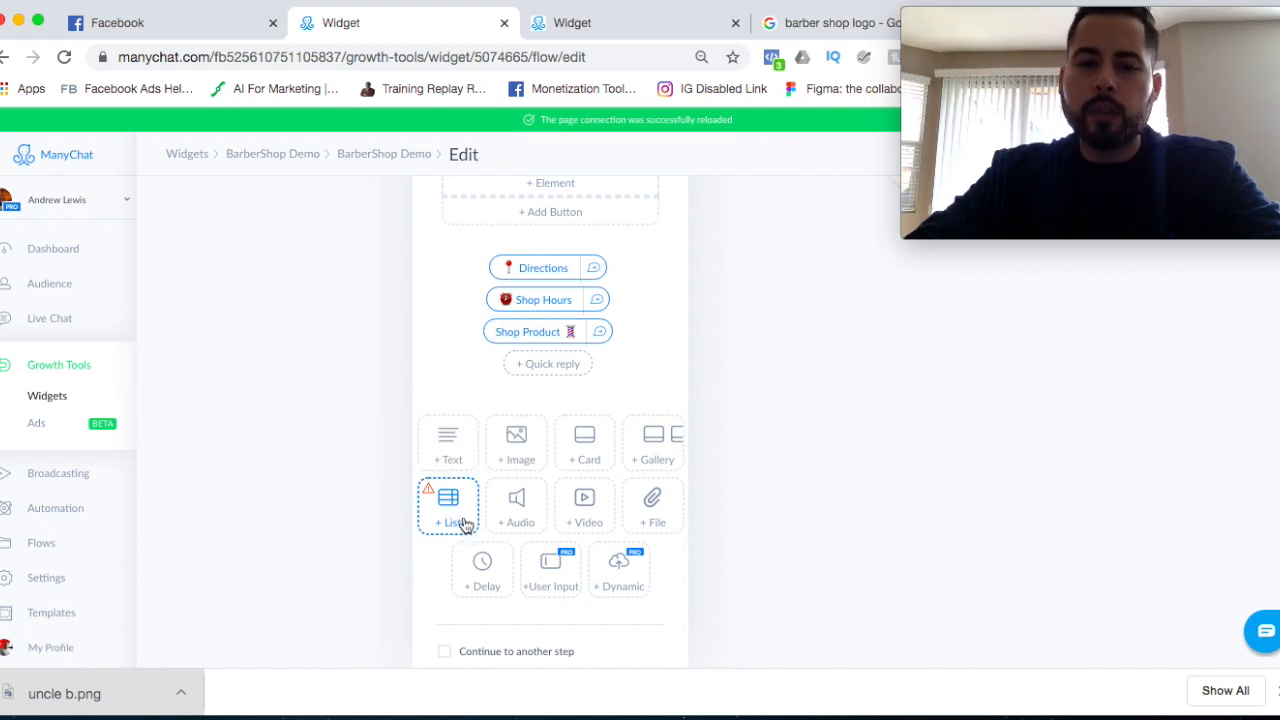
scroll(455, 480, up, 10)
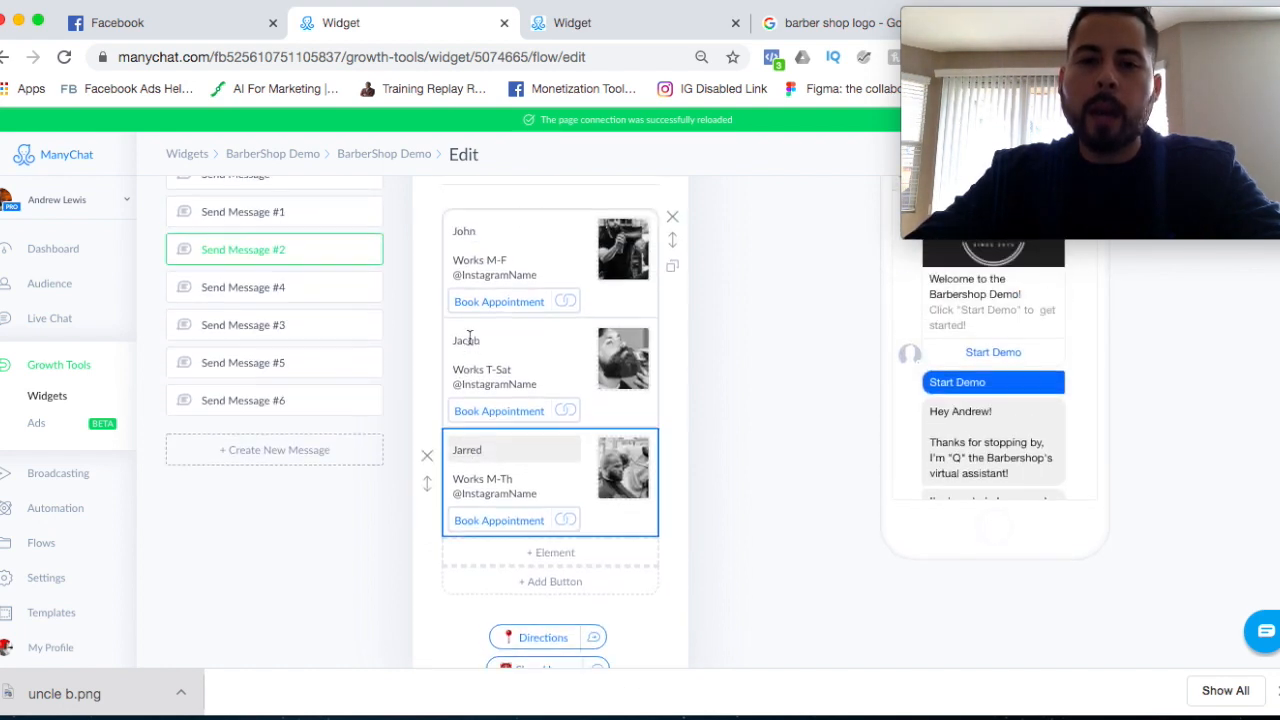
Add a List block to the Send Message #1 step of the new Growth Tool #69 flow.
click(604, 34)
click(886, 323)
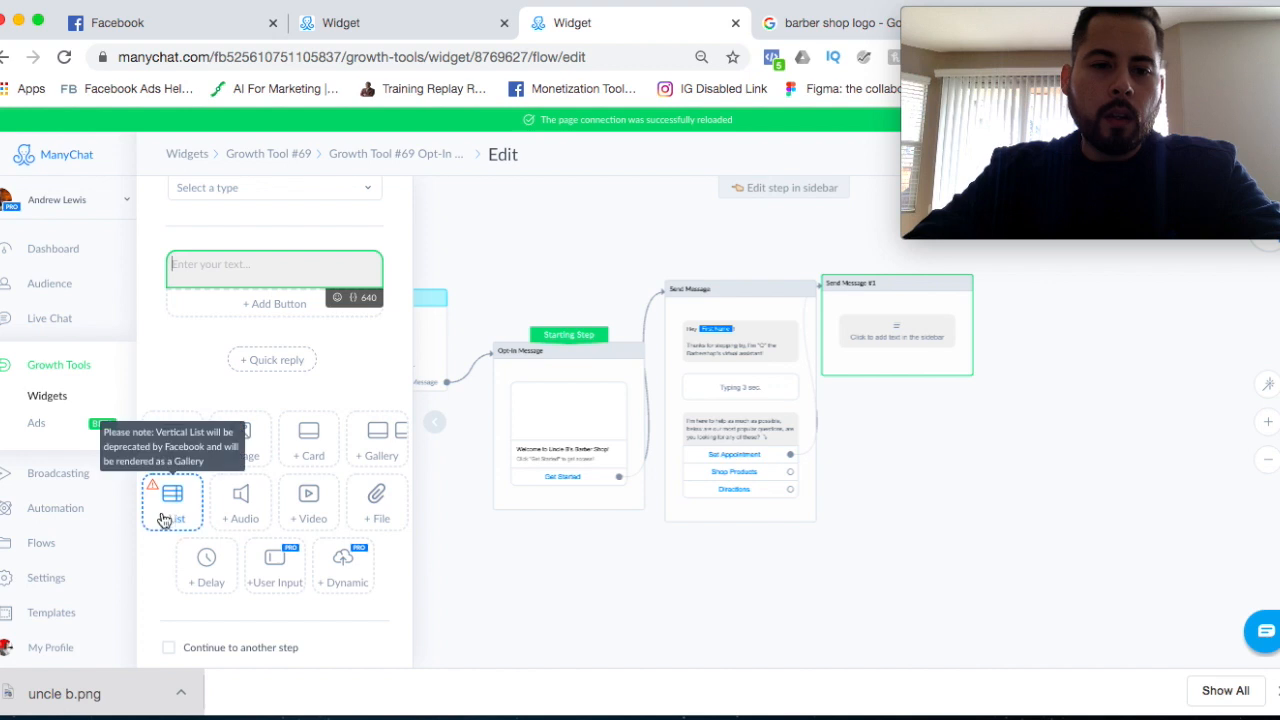
click(169, 509)
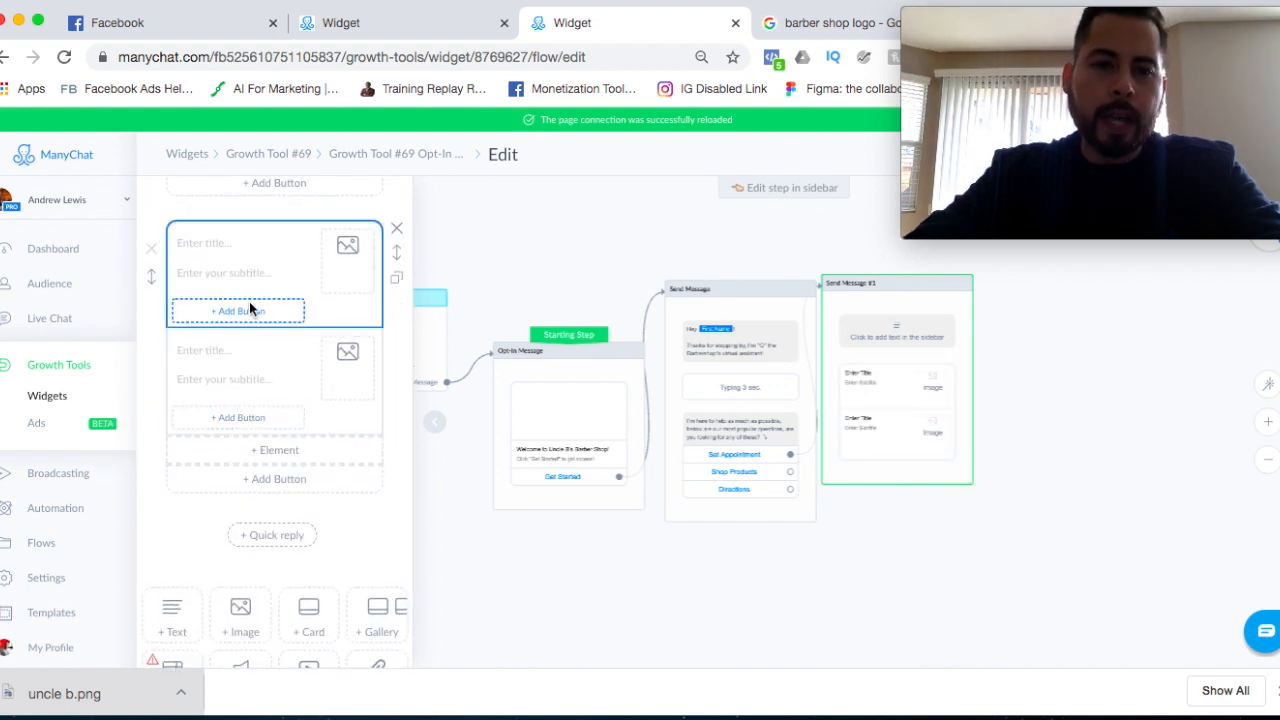
Title the first list element with the barber's first name and set its subtitle to "M-F" and "11-5pm" on two lines.
click(216, 240)
text(John)
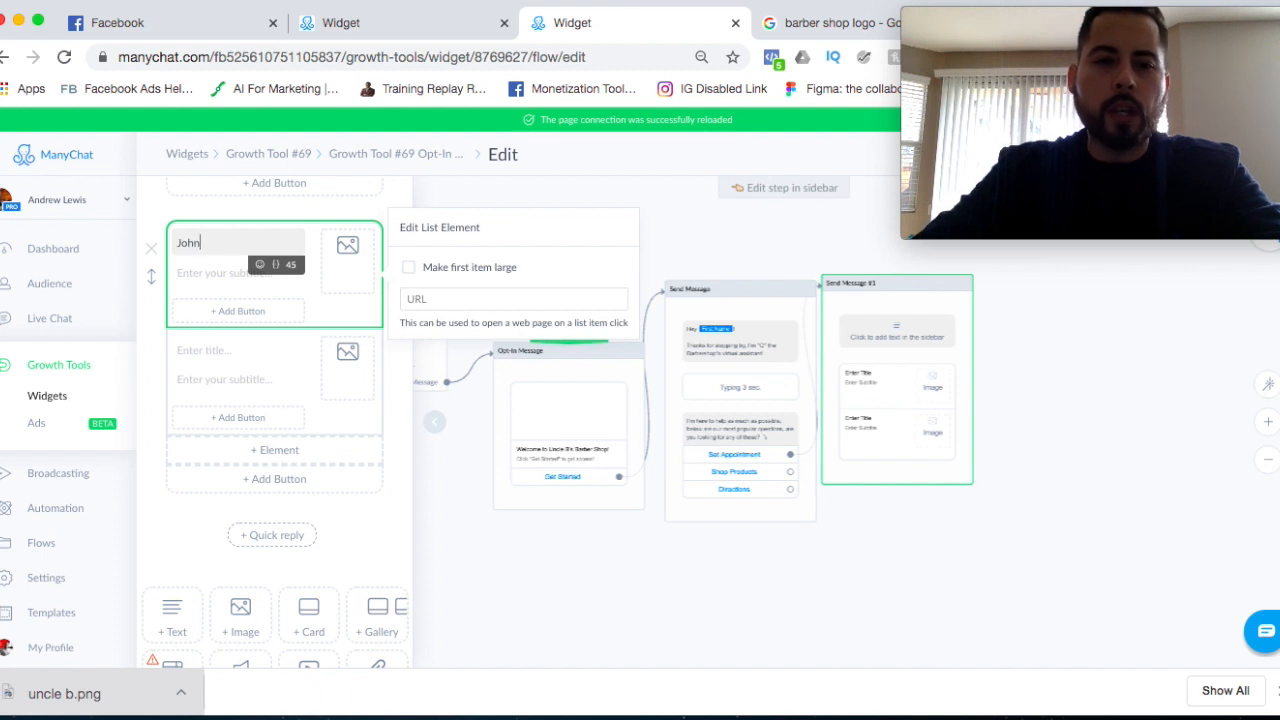
click(202, 274)
text(M-F)
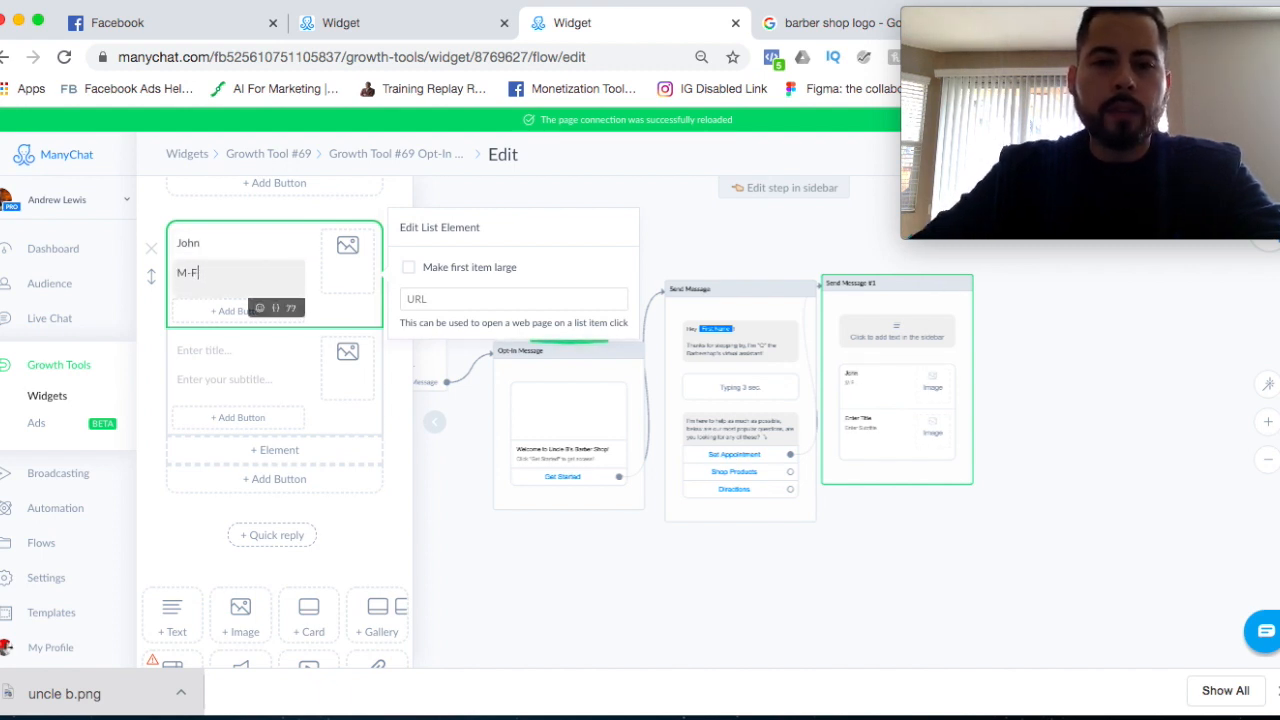
key(Return)
text(11)
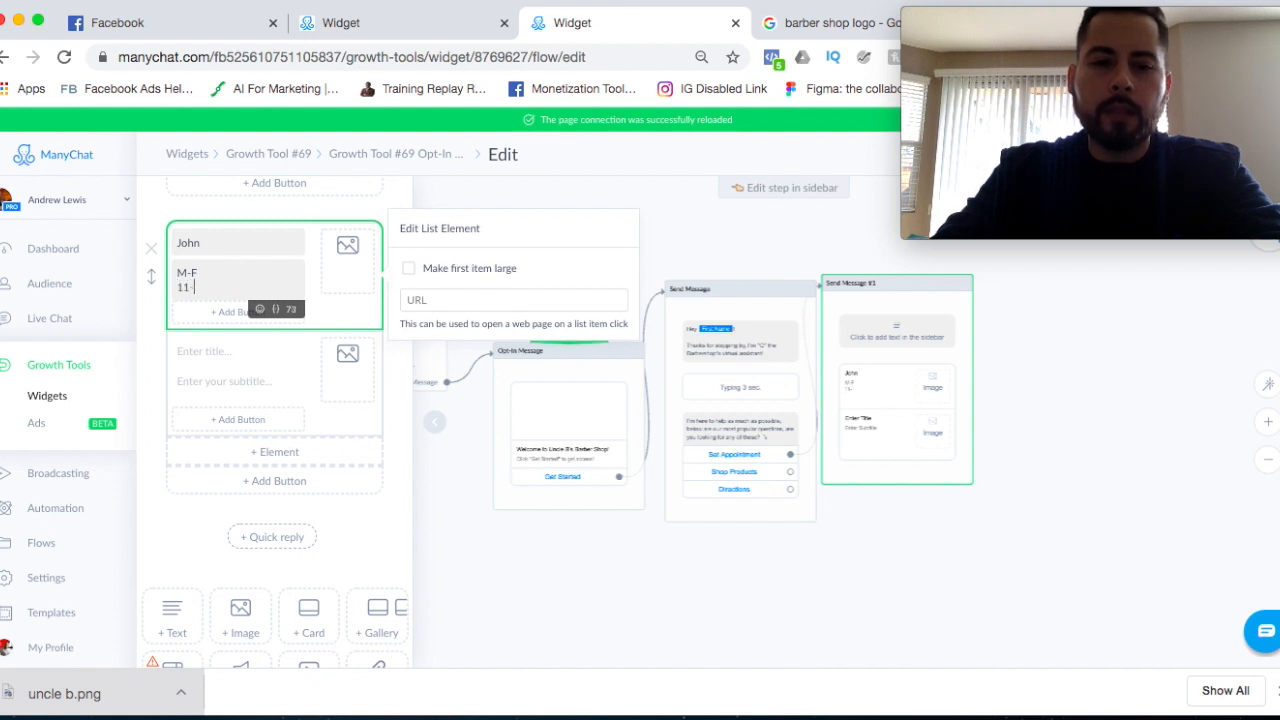
text(-5pm)
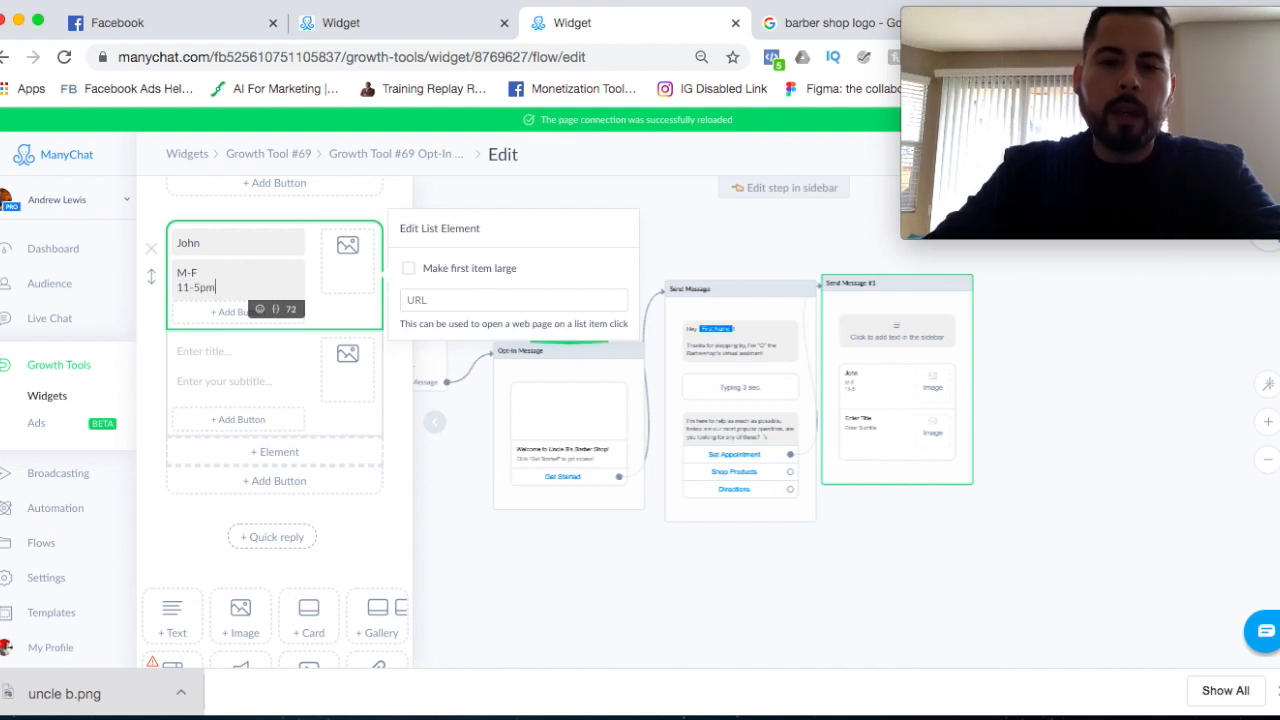
Add a button titled Book Now to the first list element and look through the actions available for it.
click(228, 312)
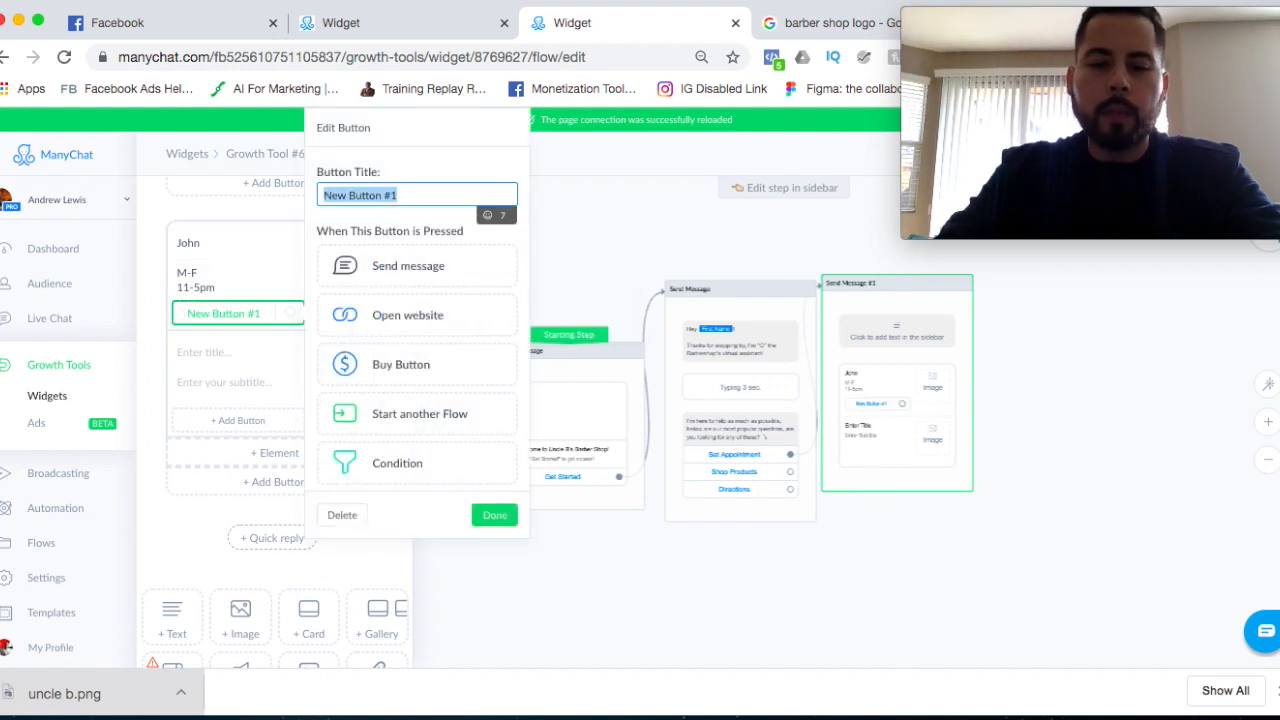
text(Book ow)
key(BackSpace)
key(BackSpace)
text(Now)
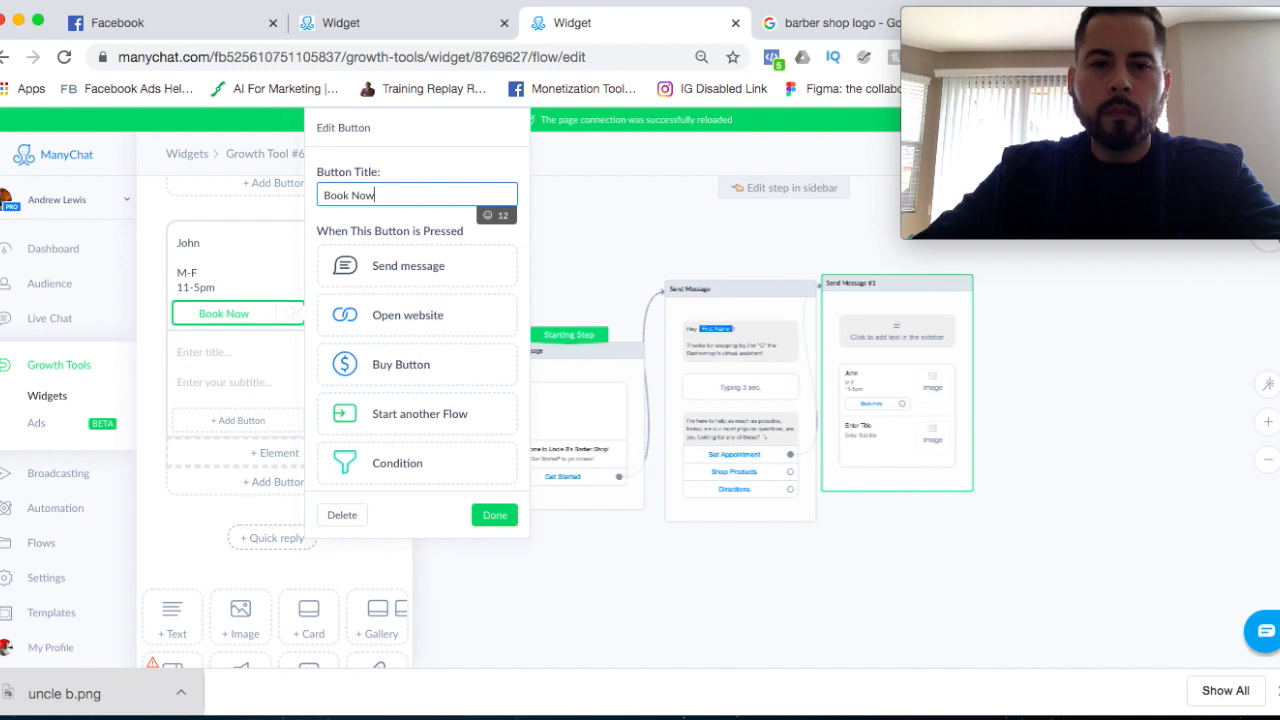
click(442, 174)
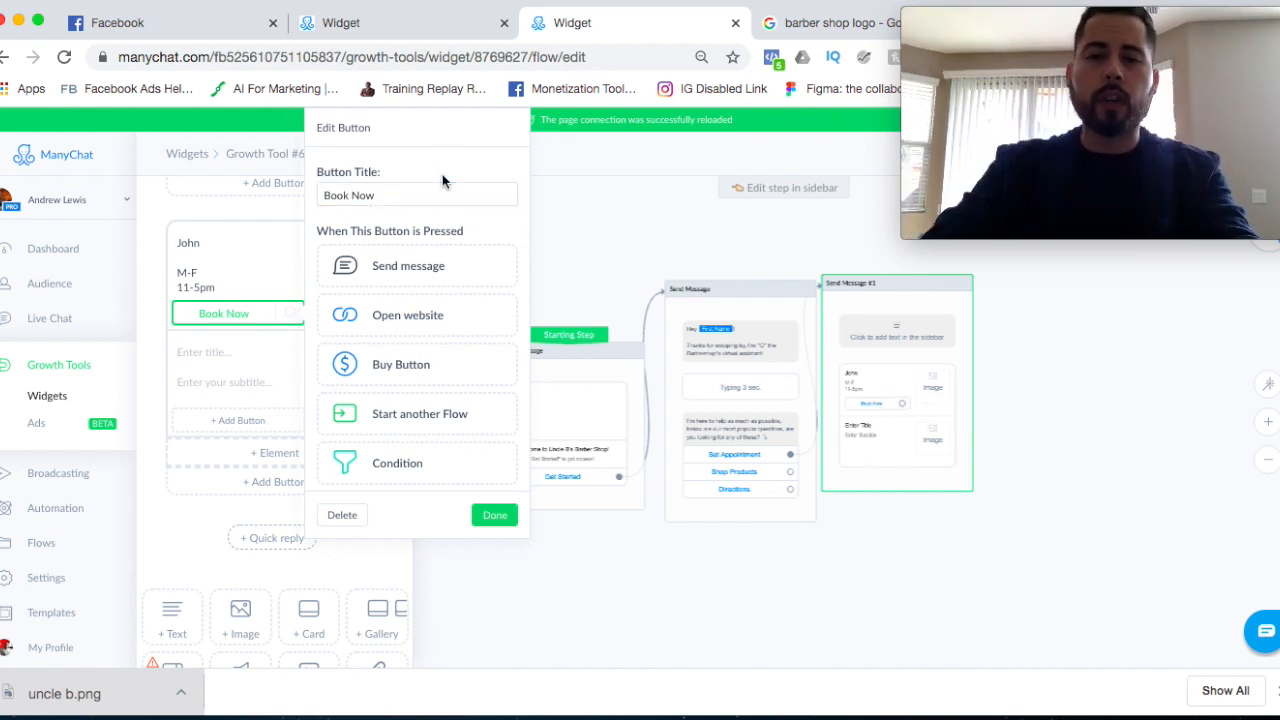
scroll(439, 286, down, 3)
scroll(439, 286, down, 3)
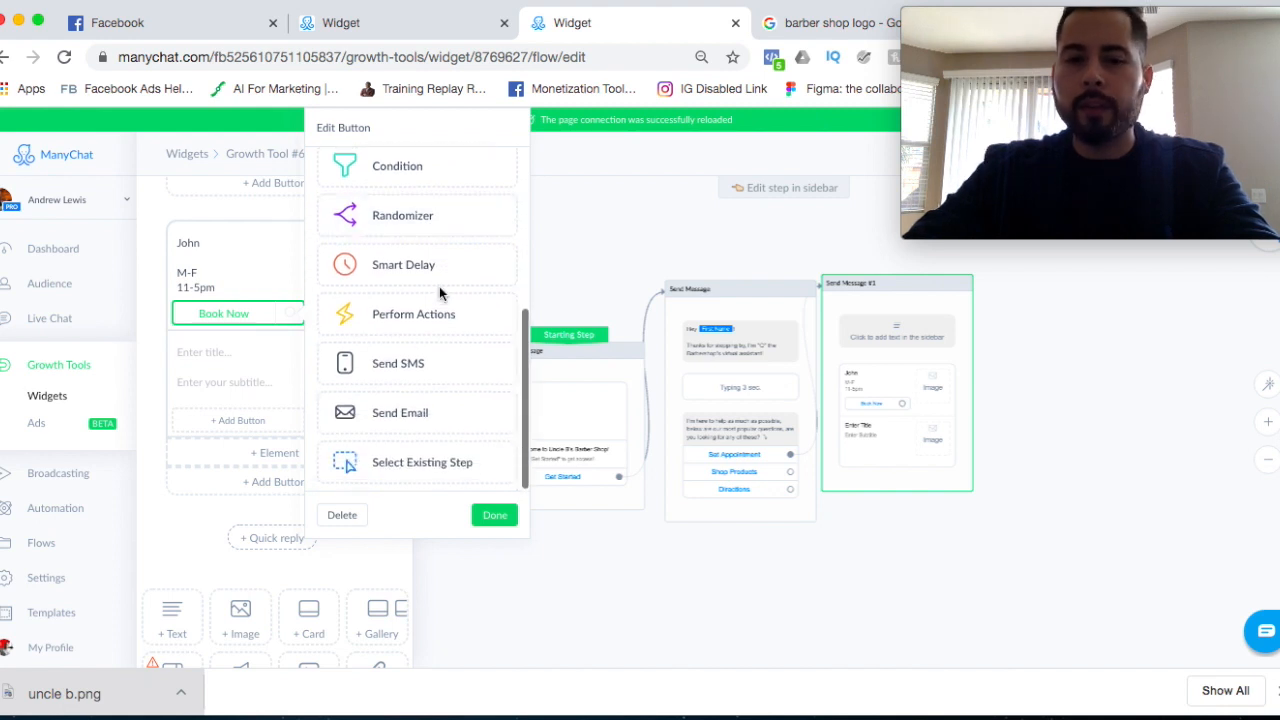
scroll(439, 286, up, 6)
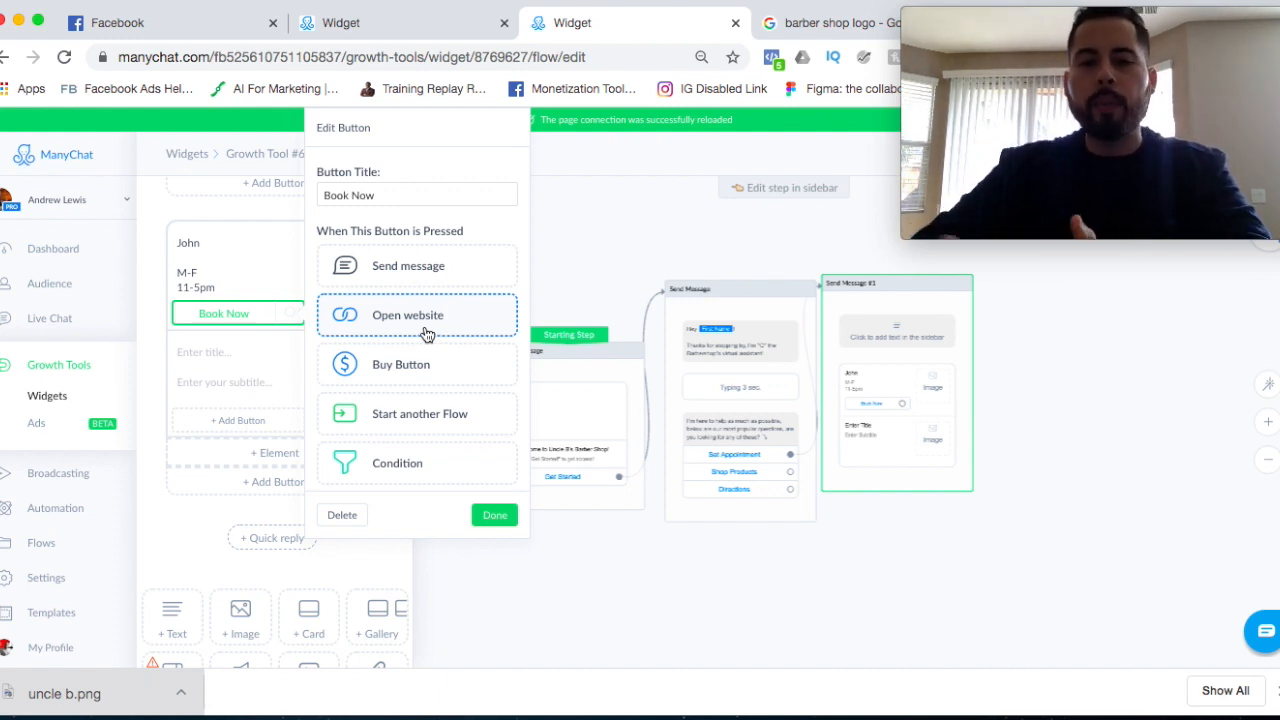
scroll(427, 333, down, 2)
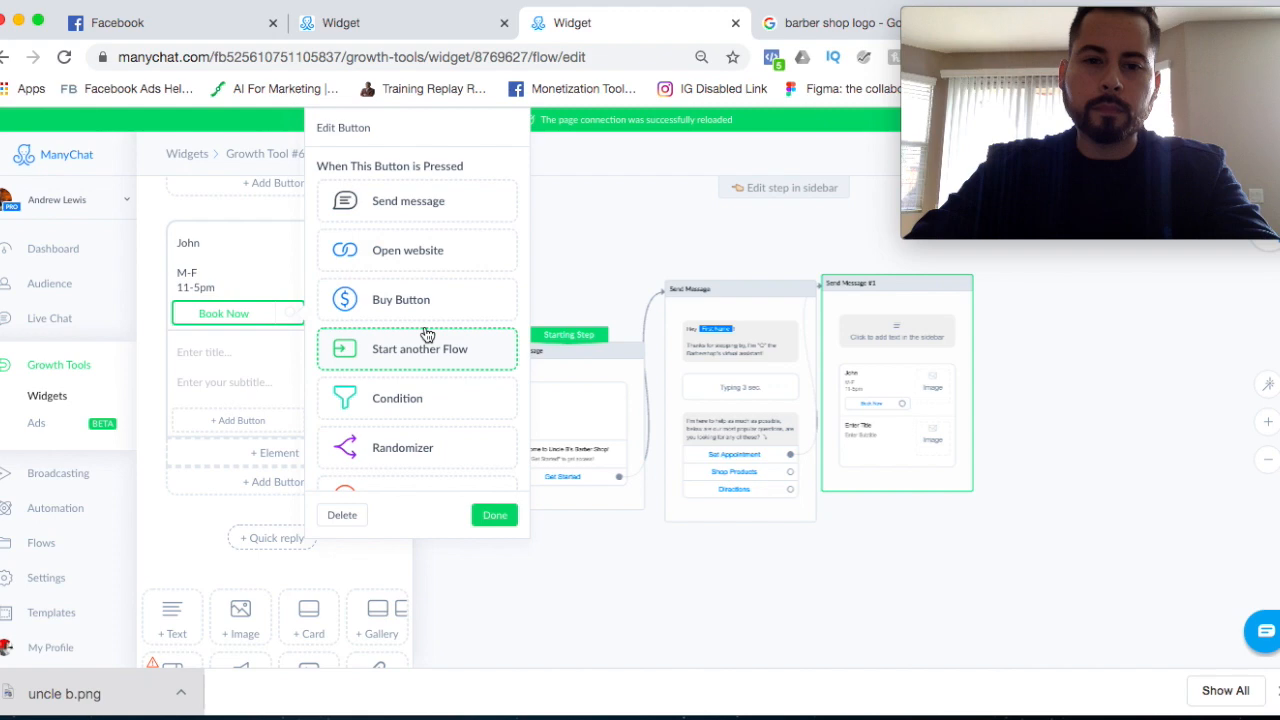
scroll(427, 334, down, 5)
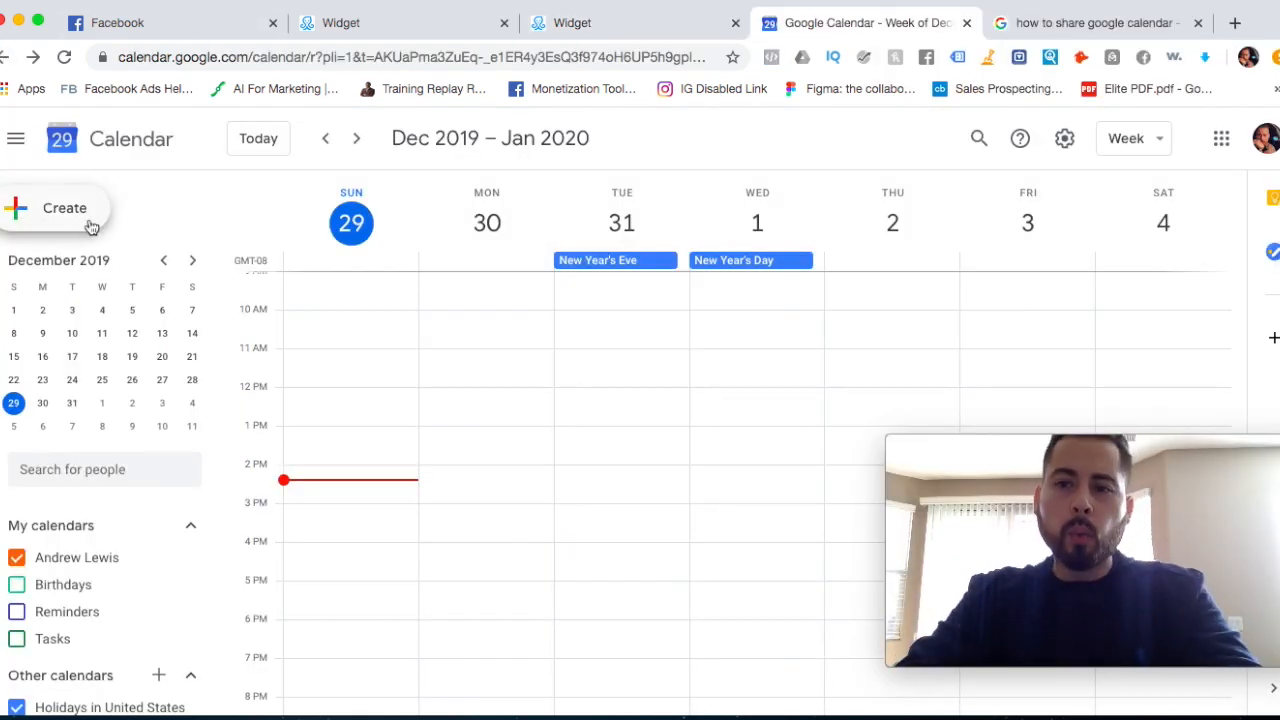
In Google Calendar, open the sharing settings of the owner's personal calendar and copy its shareable link.
scroll(126, 300, down, 1)
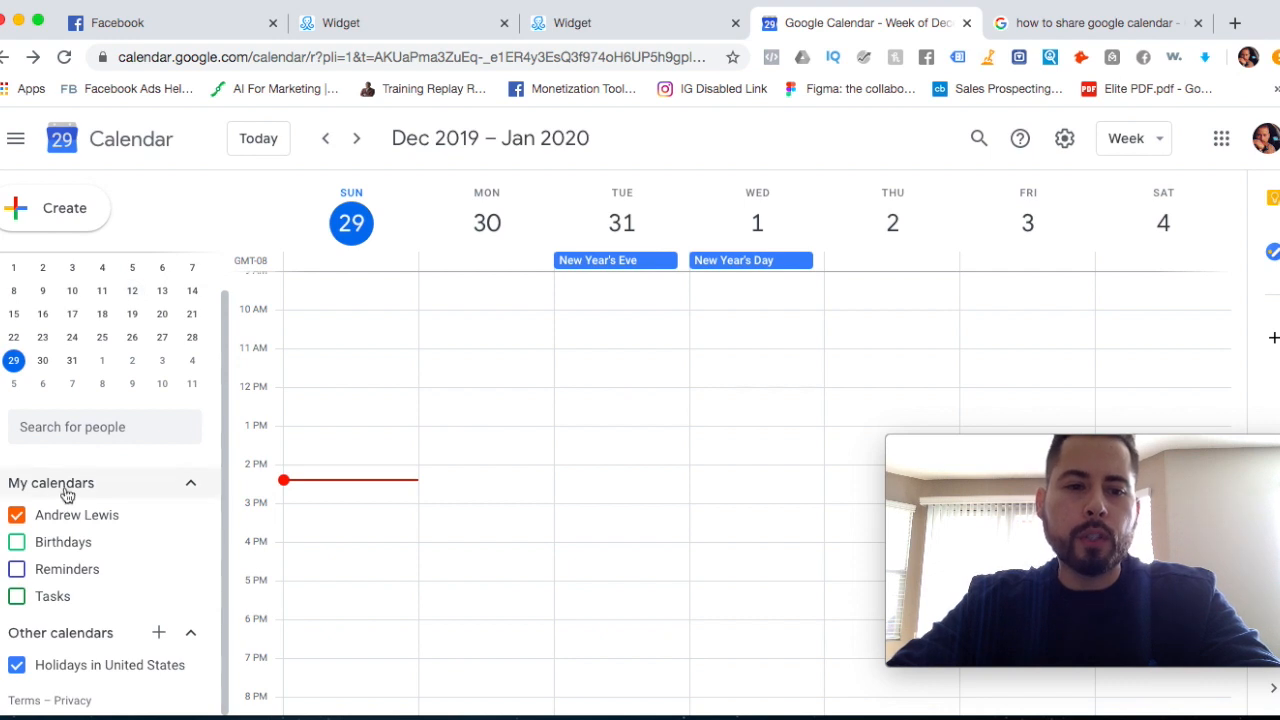
mouse_move(129, 518)
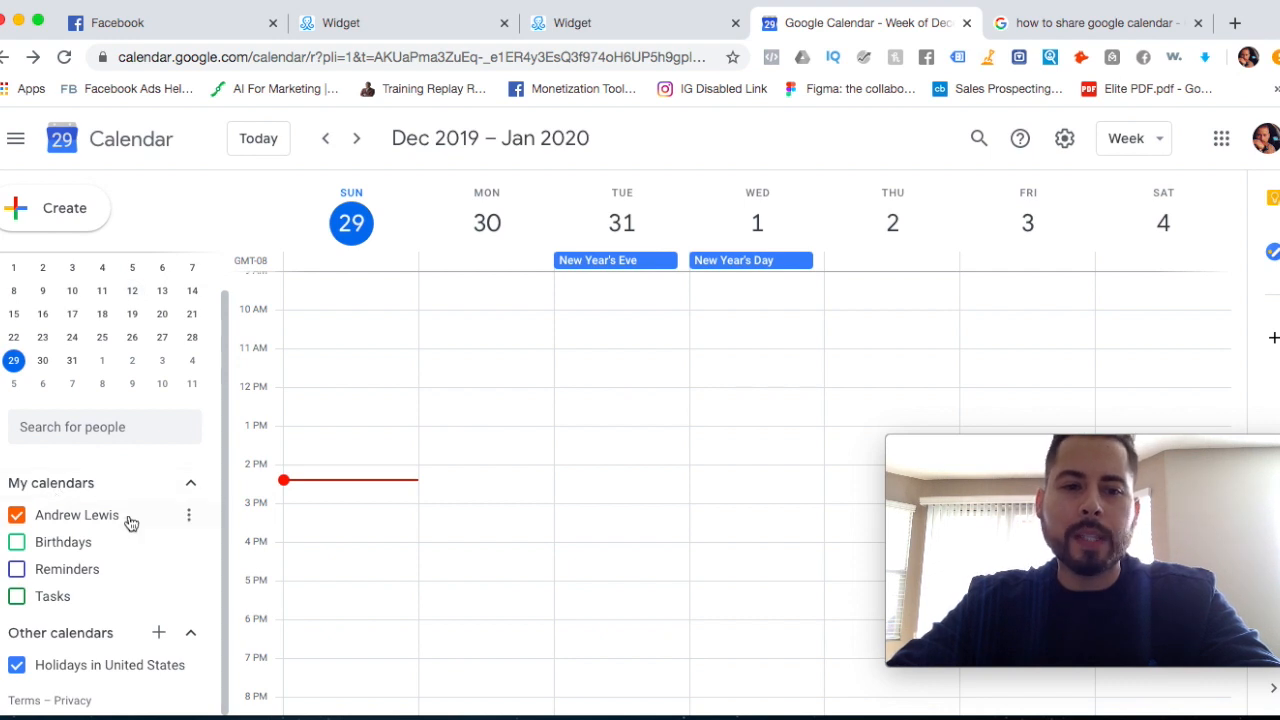
click(192, 518)
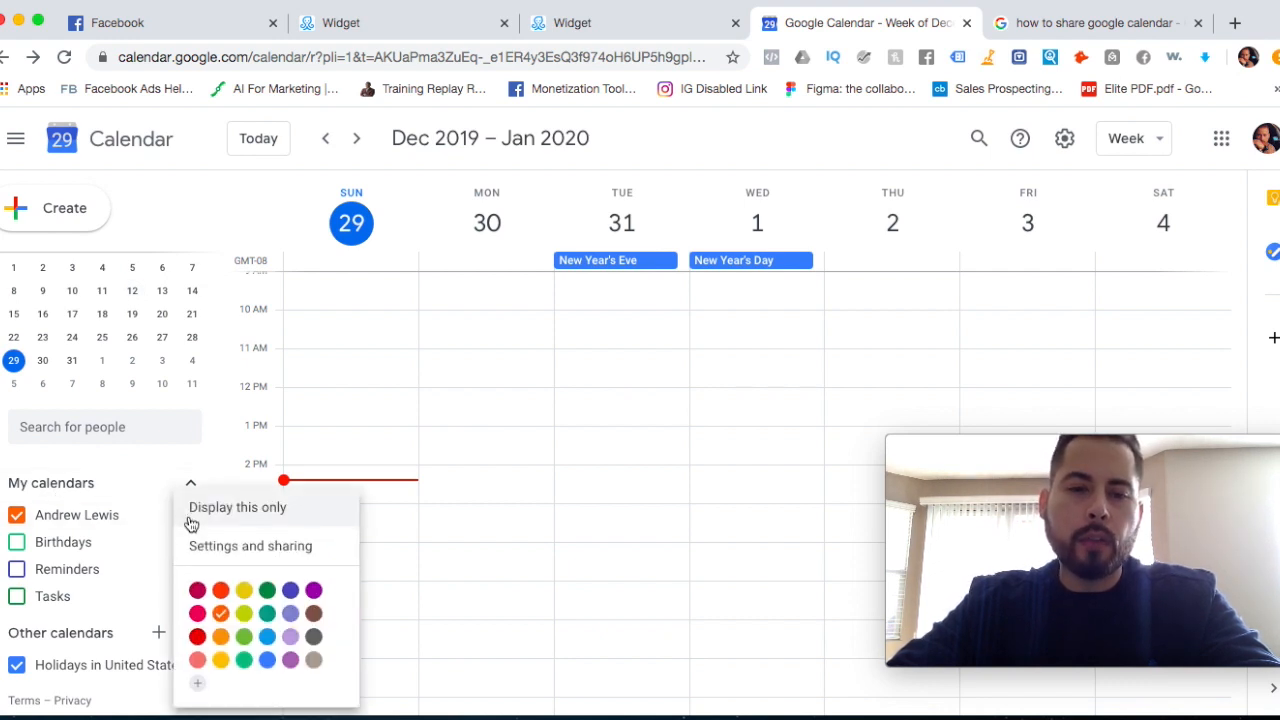
click(251, 549)
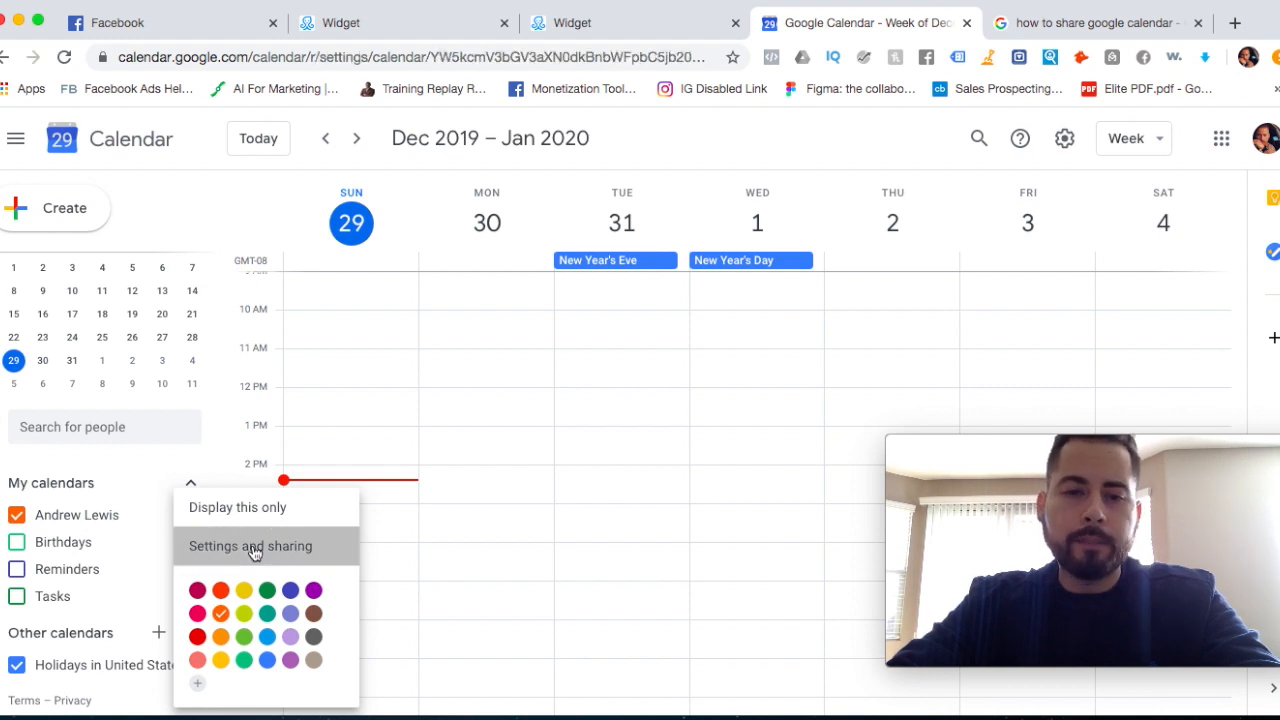
scroll(343, 531, down, 4)
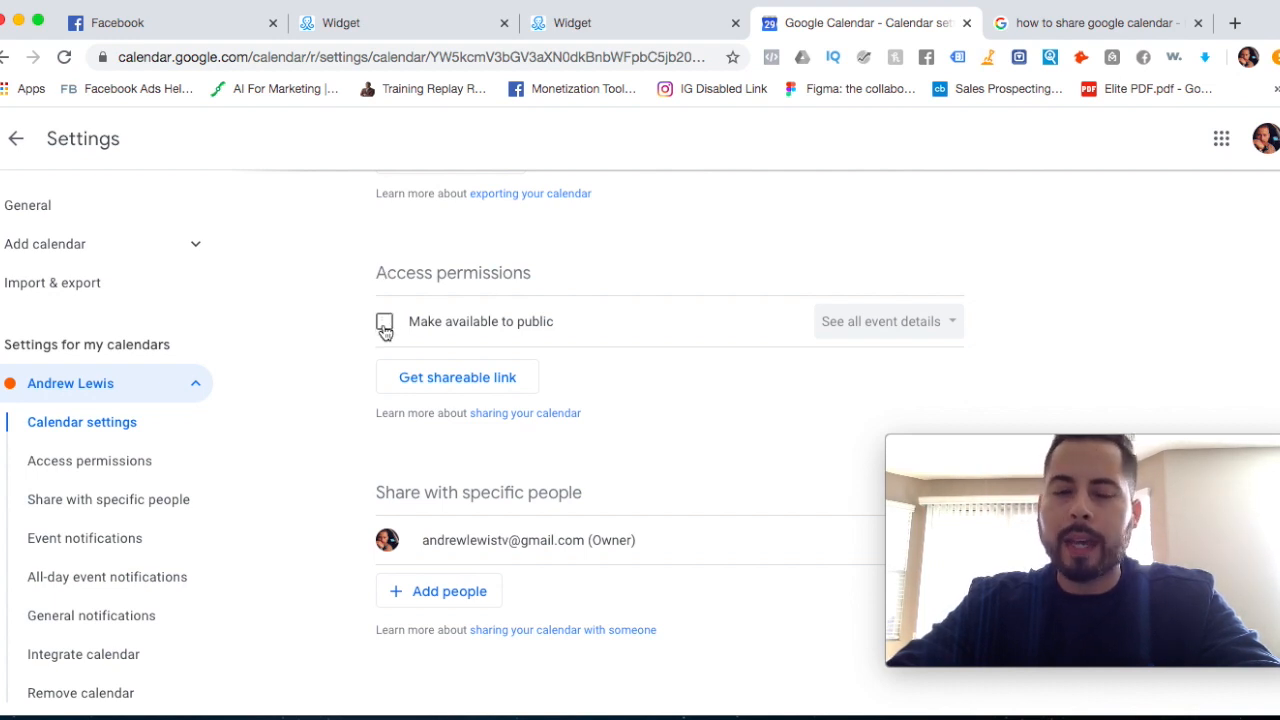
click(437, 388)
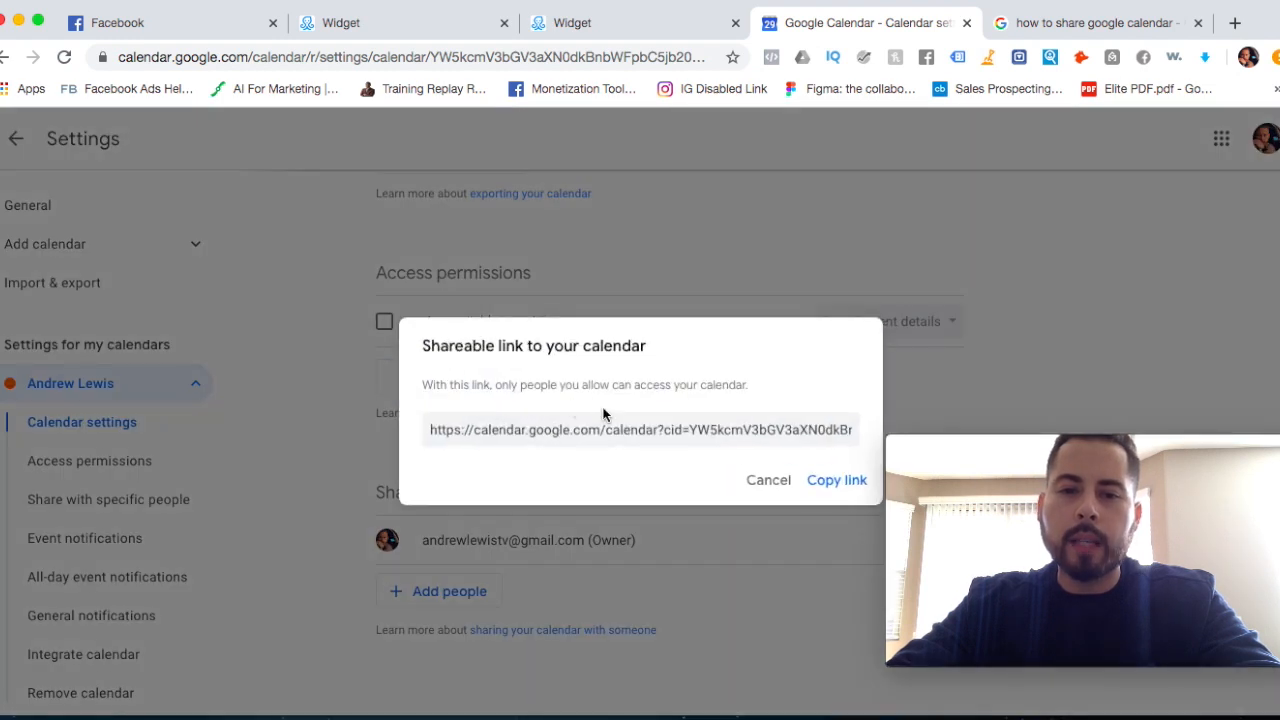
click(828, 481)
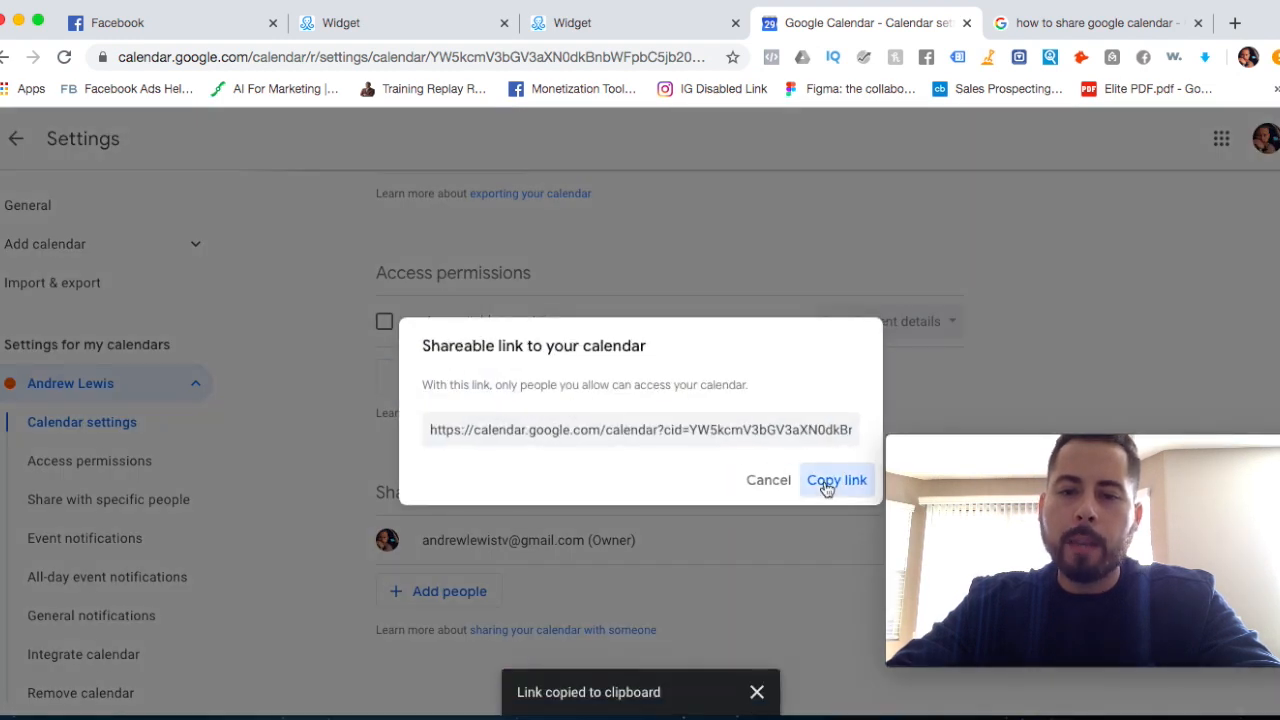
Back in ManyChat, set the Book Now button's website address to the copied calendar link and save the button.
click(568, 24)
click(381, 349)
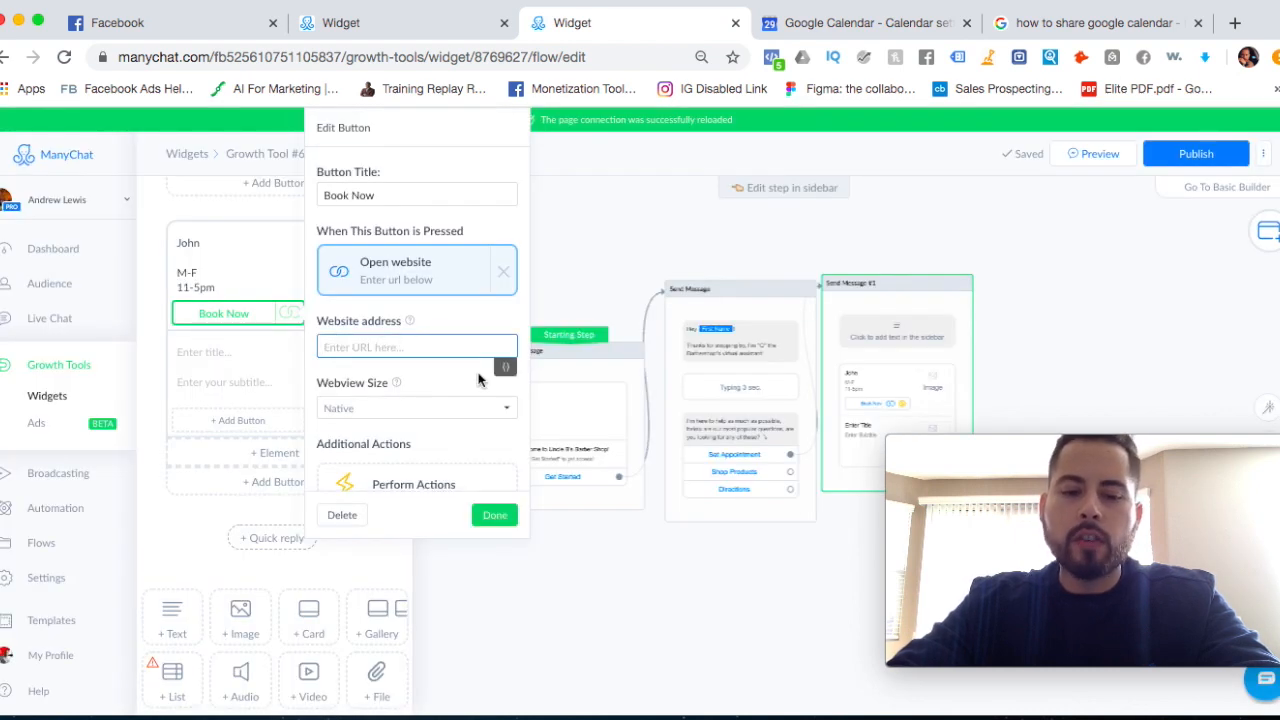
key(ctrl+v)
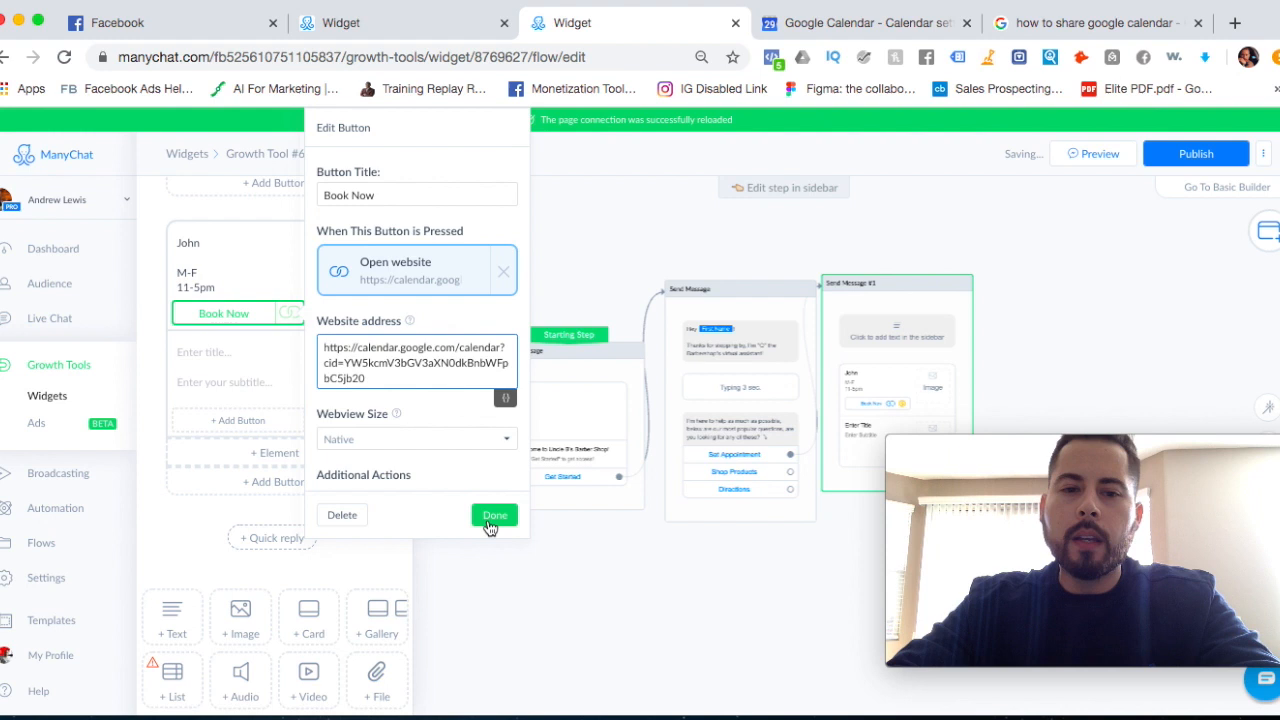
click(493, 520)
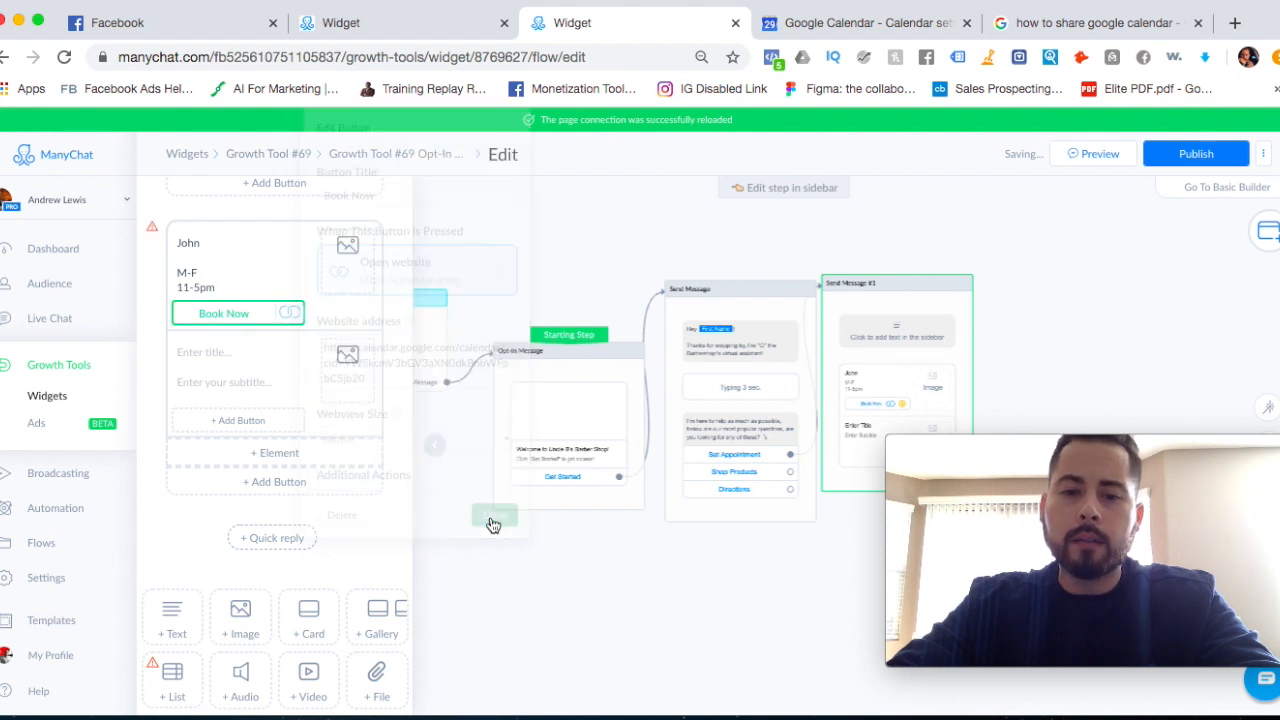